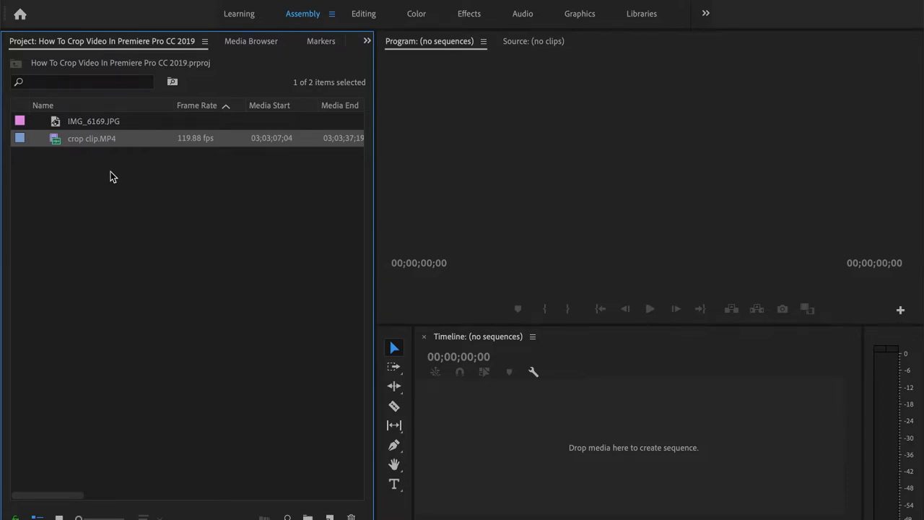
Create a crop clip sequence from crop clip.MP4 and view it in the Editing workspace
{"action": "left_click_drag", "start_coordinate": [65, 139], "coordinate": [464, 436]}
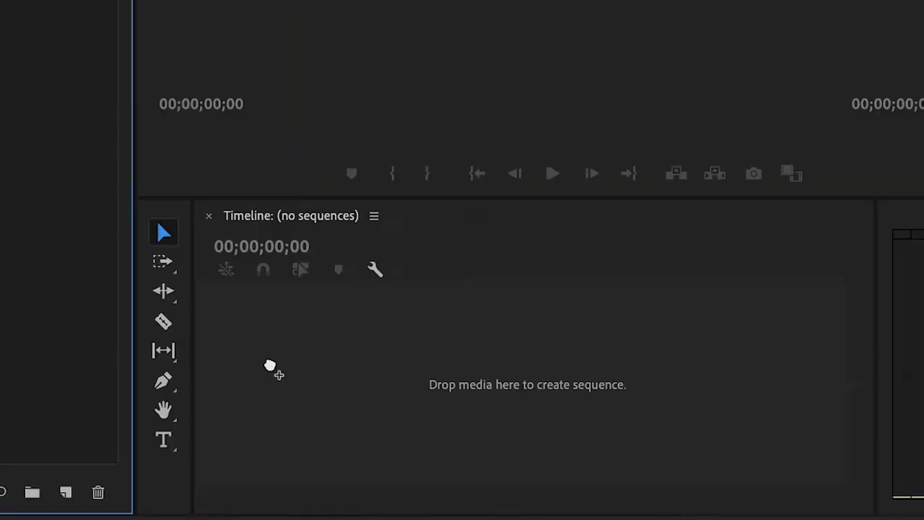
{"action": "left_click_drag", "start_coordinate": [270, 366], "coordinate": [270, 367]}
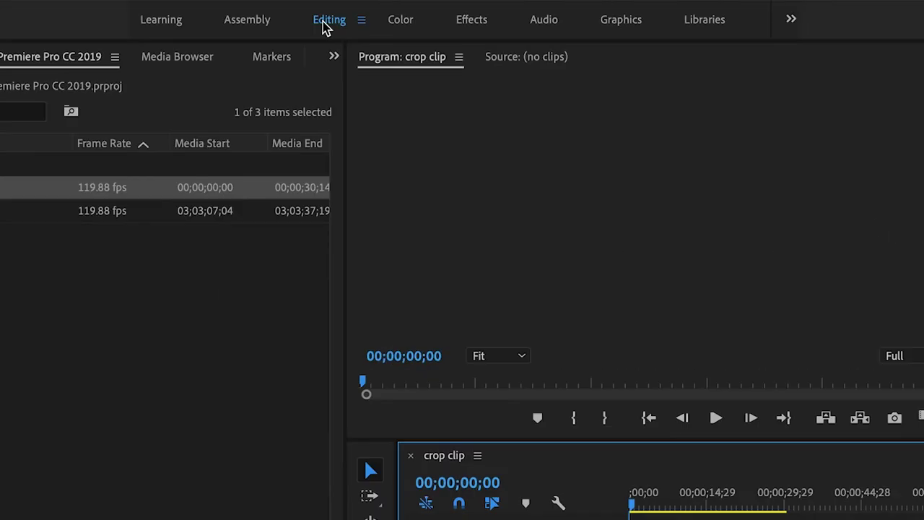
{"action": "left_click", "coordinate": [324, 29]}
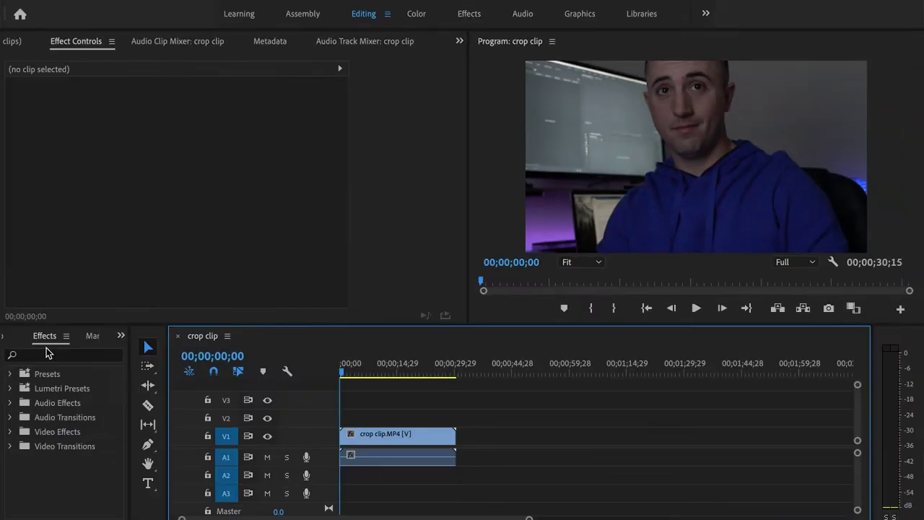
Find the Crop effect in Effects and apply it to the clip
{"action": "left_click", "coordinate": [52, 355]}
{"action": "type", "text": "crop"}
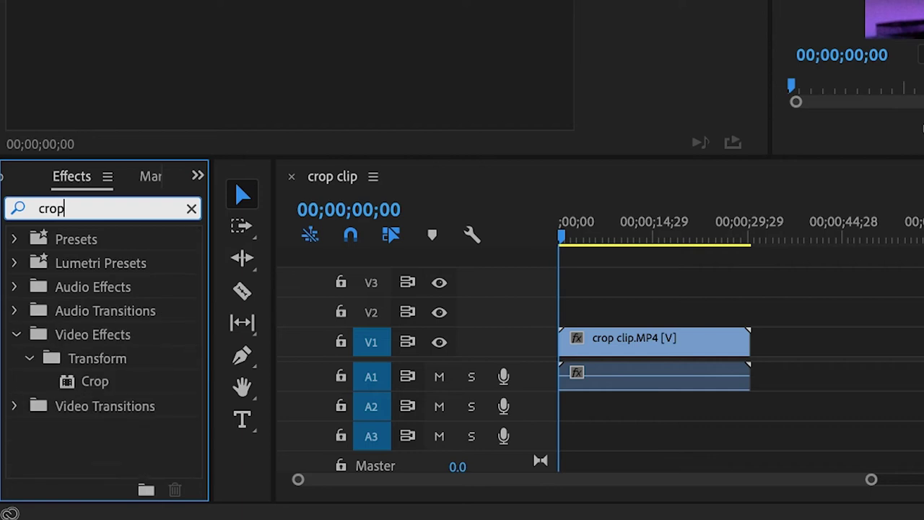
{"action": "left_click_drag", "start_coordinate": [94, 386], "coordinate": [606, 345]}
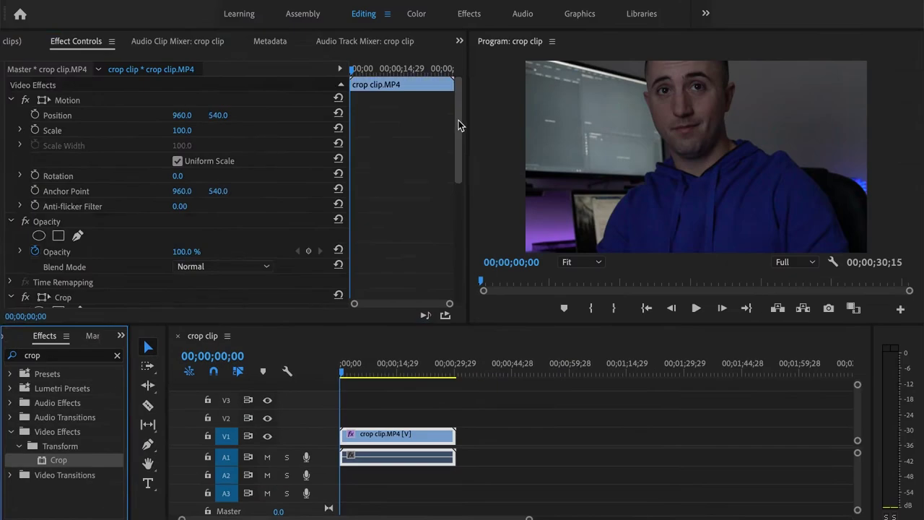
{"action": "left_click_drag", "start_coordinate": [753, 0], "coordinate": [754, 0]}
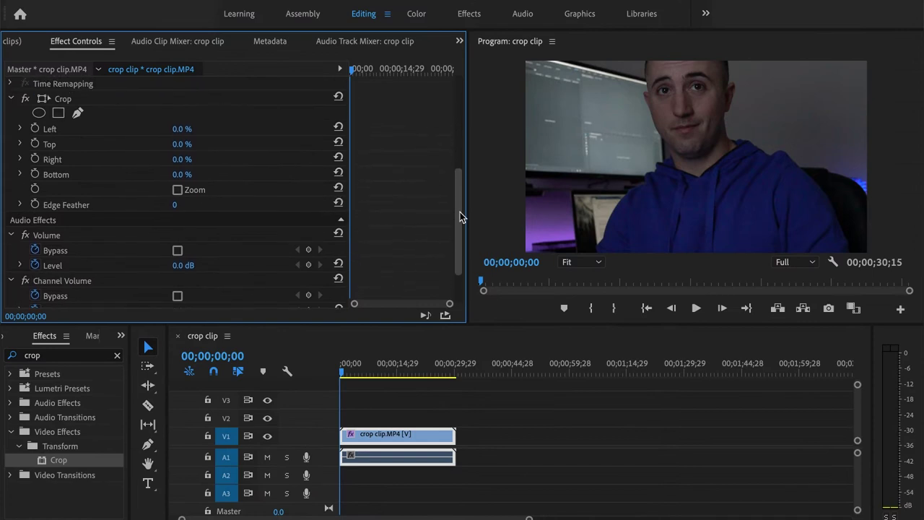
Crop 21% left, 15% right and 20% bottom with Zoom on, undoing a trial edge feather
{"action": "left_click_drag", "start_coordinate": [176, 134], "coordinate": [189, 174]}
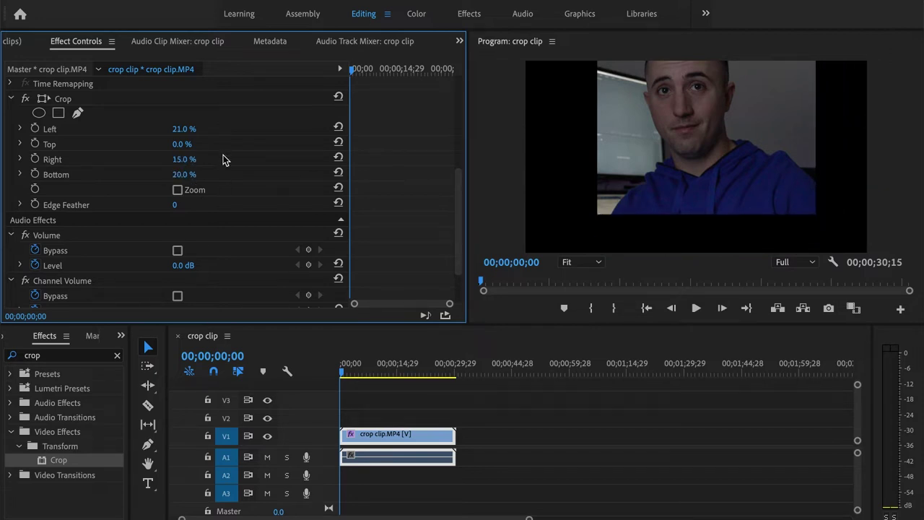
{"action": "left_click_drag", "start_coordinate": [195, 209], "coordinate": [215, 209]}
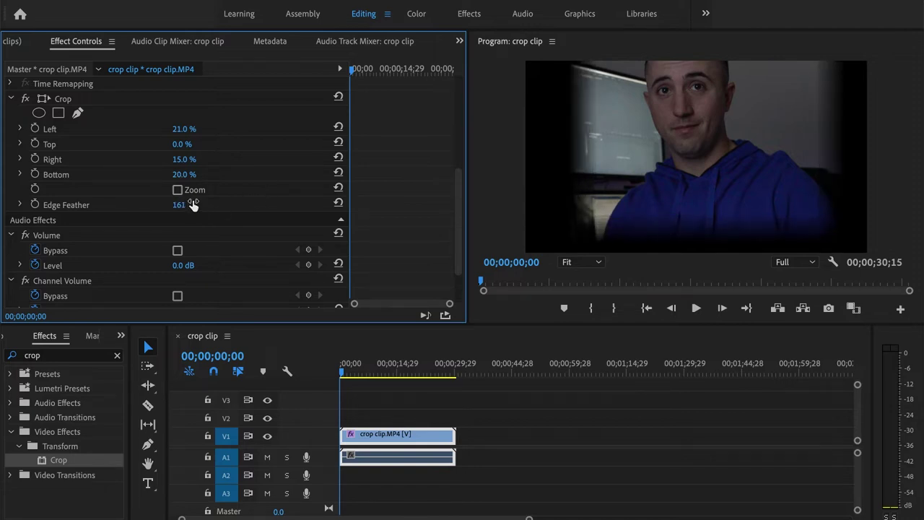
{"action": "key", "text": "ctrl+z"}
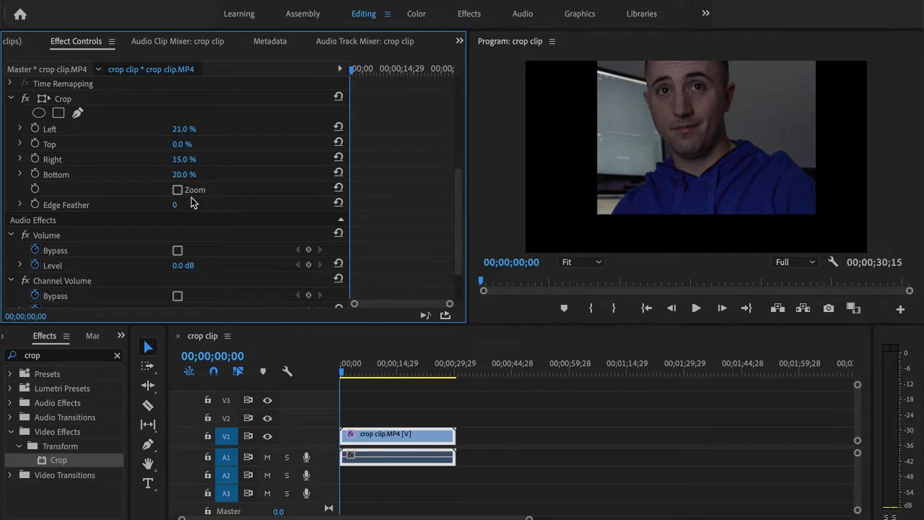
{"action": "left_click", "coordinate": [177, 190]}
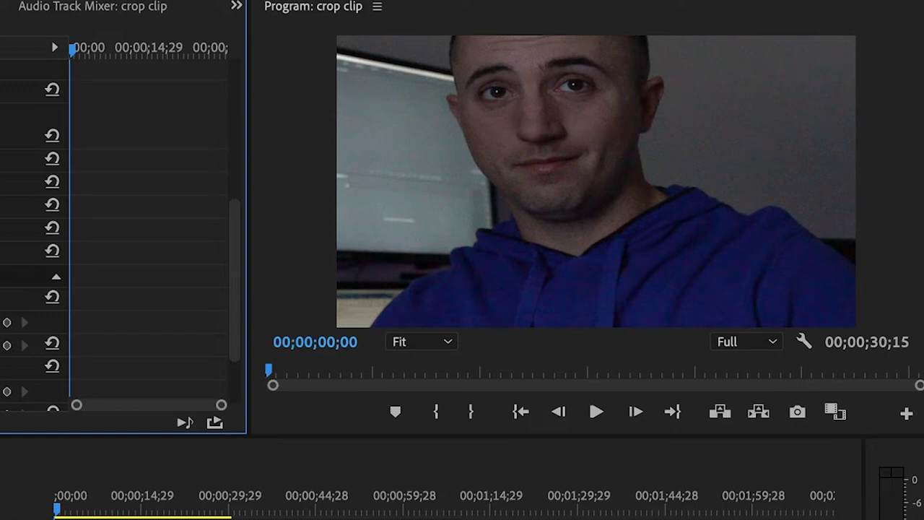
Turn off Crop Zoom and set Motion Scale to 158 and Position to 869, 844
{"action": "left_click", "coordinate": [177, 190]}
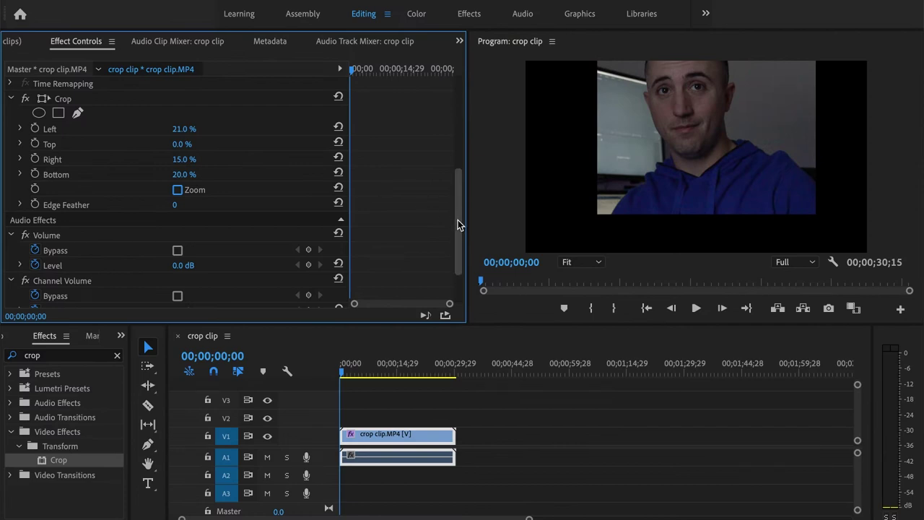
{"action": "left_click_drag", "start_coordinate": [458, 224], "coordinate": [456, 116]}
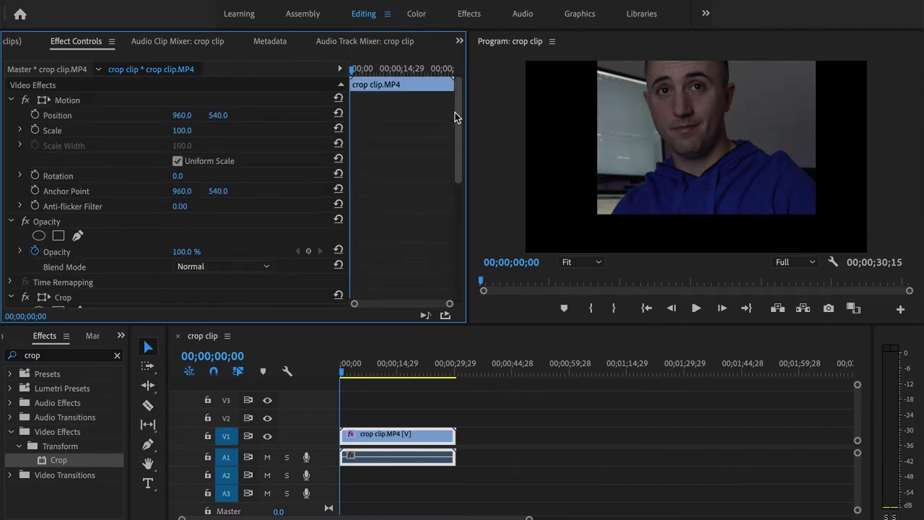
{"action": "left_click_drag", "start_coordinate": [181, 130], "coordinate": [163, 115]}
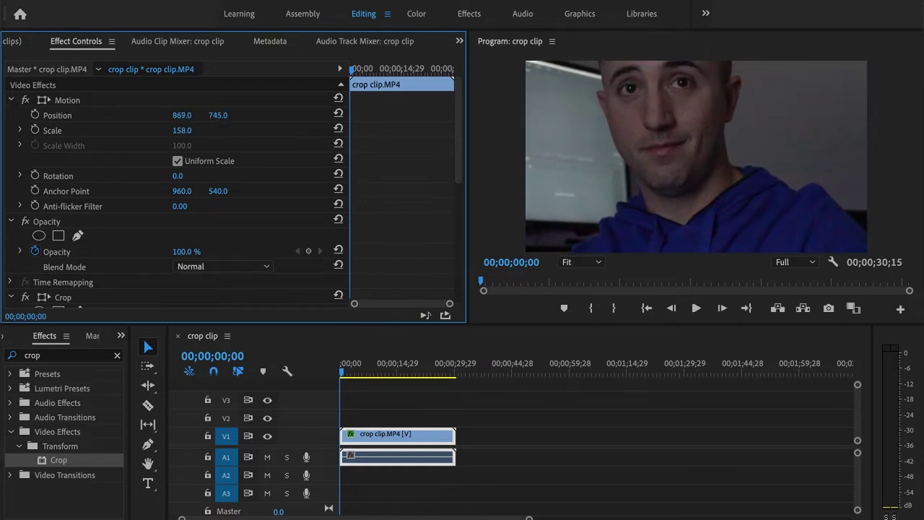
{"action": "mouse_move", "coordinate": [220, 115]}
{"action": "left_mouse_down"}
{"action": "mouse_move", "coordinate": [239, 115]}
{"action": "mouse_move", "coordinate": [211, 116]}
{"action": "left_mouse_up"}
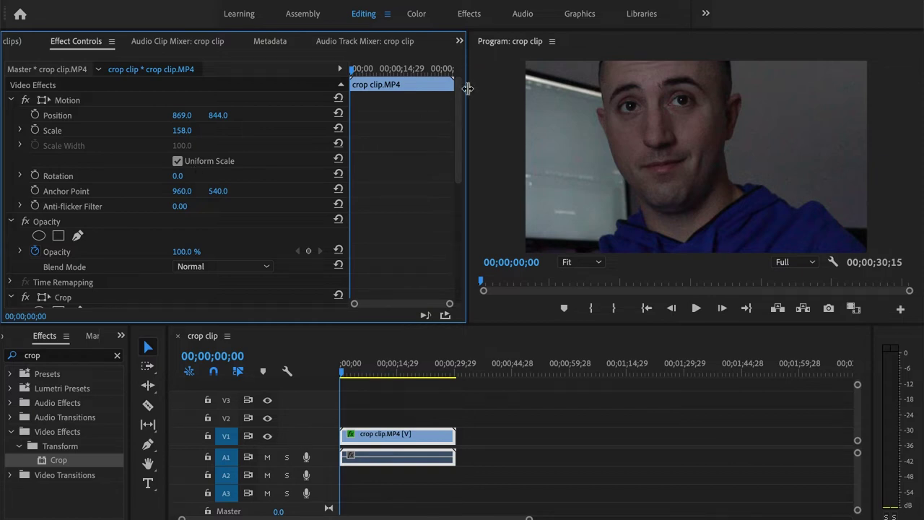
{"action": "mouse_move", "coordinate": [458, 101]}
{"action": "left_mouse_down"}
{"action": "mouse_move", "coordinate": [457, 175]}
{"action": "mouse_move", "coordinate": [466, 92]}
{"action": "left_mouse_up"}
Replace the video clip on V1 with IMG_6169.JPG in the Assembly workspace
{"action": "left_click", "coordinate": [312, 15]}
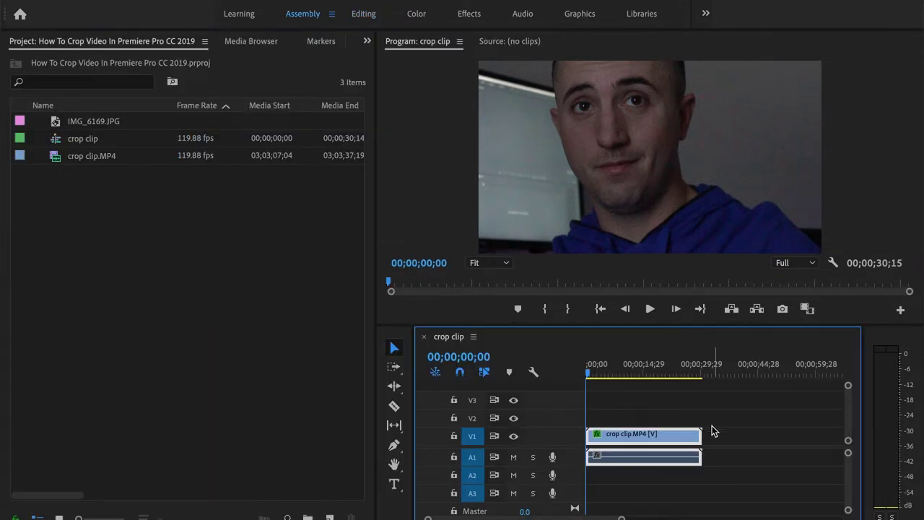
{"action": "key", "text": "Delete"}
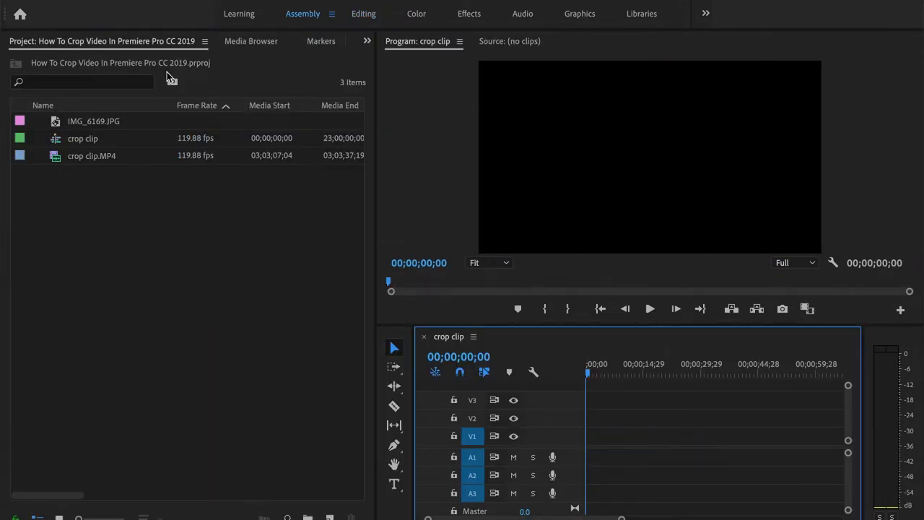
{"action": "left_click", "coordinate": [124, 143]}
{"action": "left_click_drag", "start_coordinate": [100, 125], "coordinate": [585, 437]}
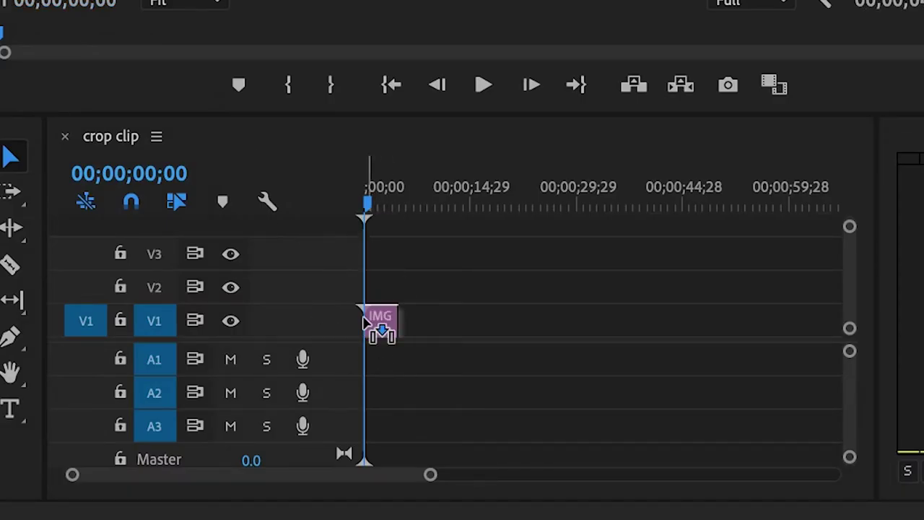
{"action": "left_click_drag", "start_coordinate": [365, 321], "coordinate": [366, 318]}
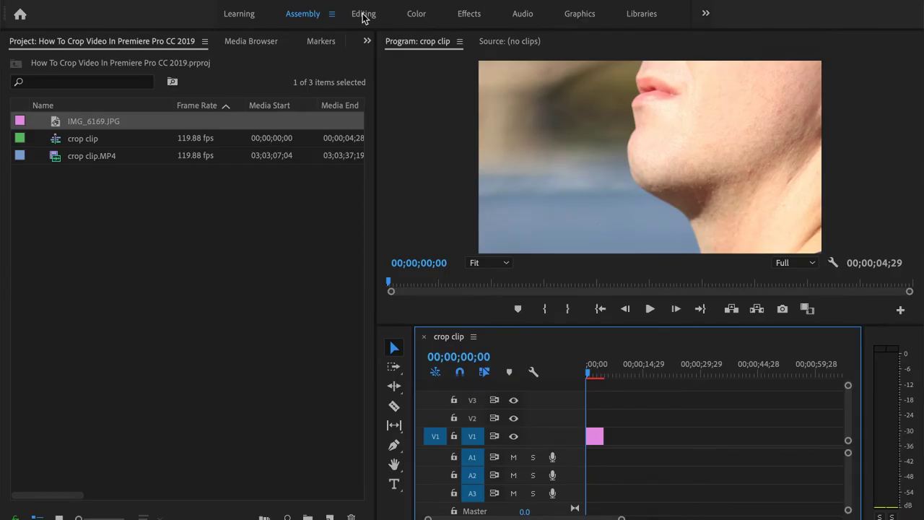
Scale the photo to 32 and set its Position to 960, 592
{"action": "left_click", "coordinate": [363, 15]}
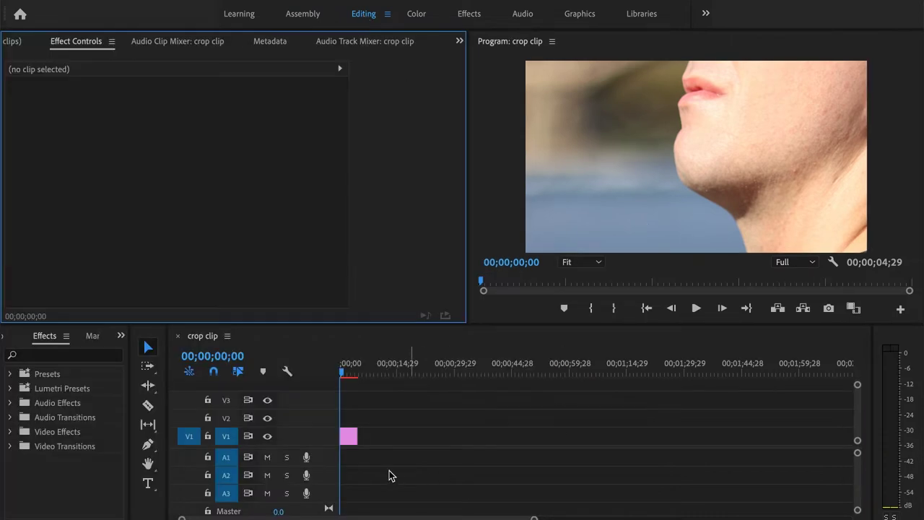
{"action": "left_click", "coordinate": [349, 437]}
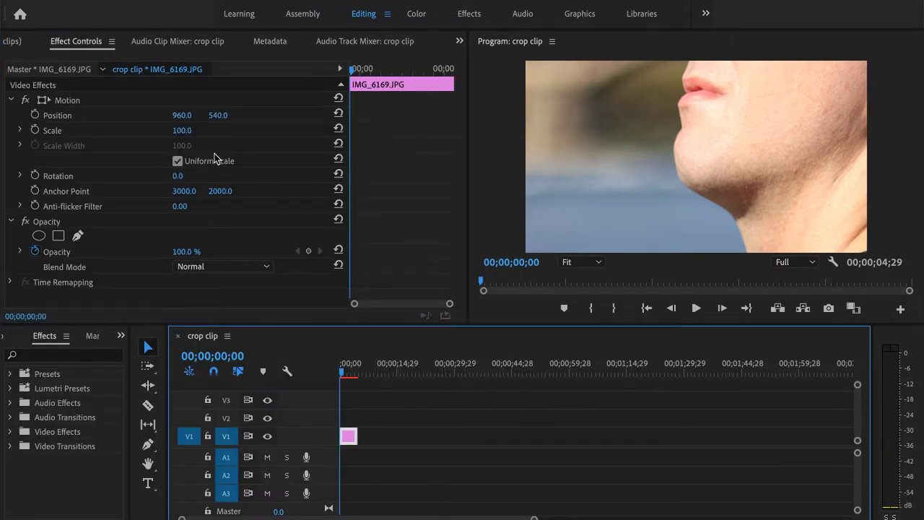
{"action": "left_click", "coordinate": [184, 136]}
{"action": "left_click_drag", "start_coordinate": [182, 130], "coordinate": [138, 130]}
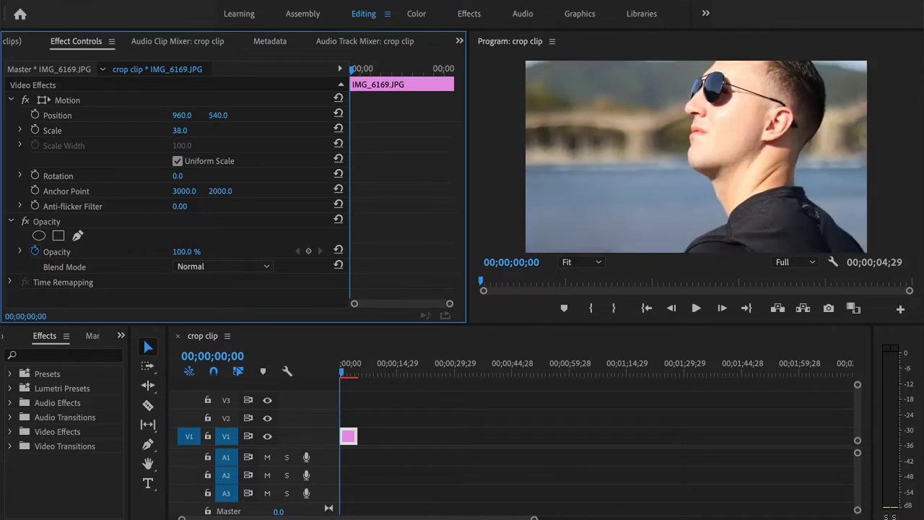
{"action": "left_click_drag", "start_coordinate": [137, 130], "coordinate": [133, 130]}
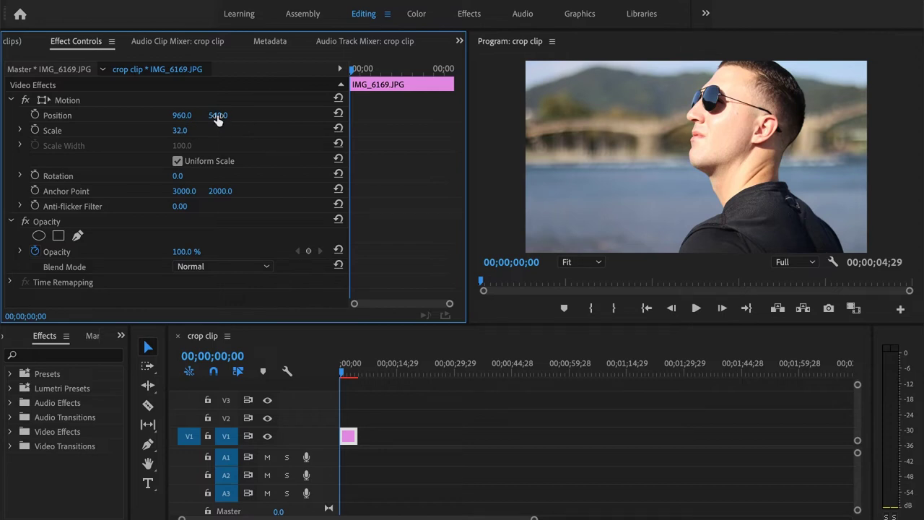
{"action": "left_click_drag", "start_coordinate": [218, 115], "coordinate": [256, 115]}
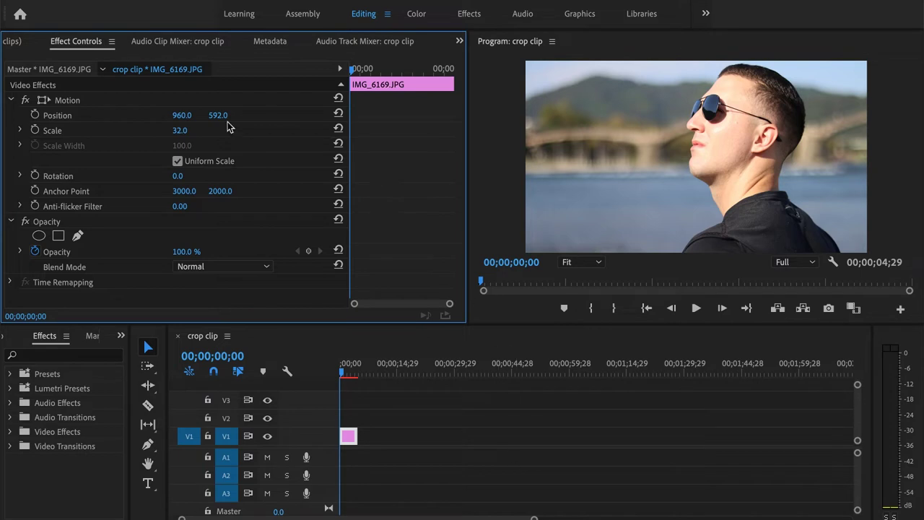
Add crop clip.MP4 to the timeline from the Assembly workspace project panel
{"action": "left_click", "coordinate": [303, 16]}
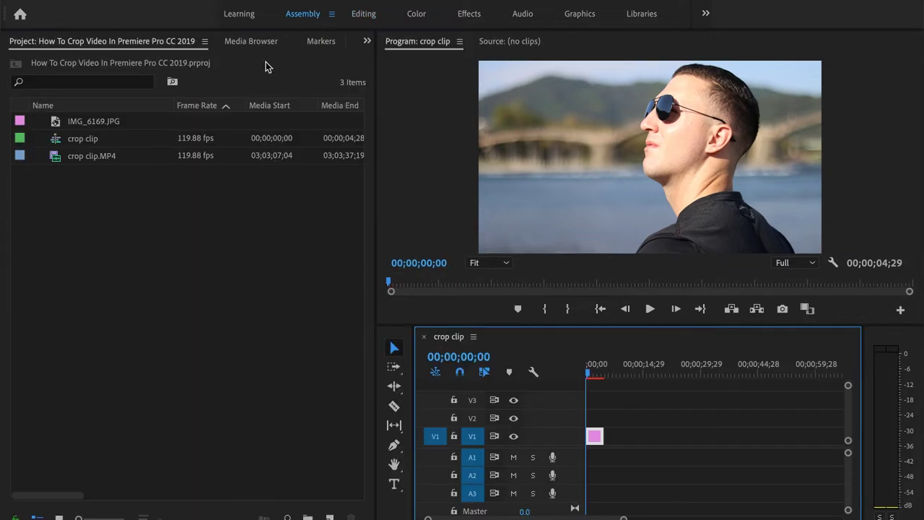
{"action": "left_click", "coordinate": [93, 157]}
{"action": "left_click_drag", "start_coordinate": [140, 174], "coordinate": [669, 417]}
{"action": "left_click", "coordinate": [651, 375]}
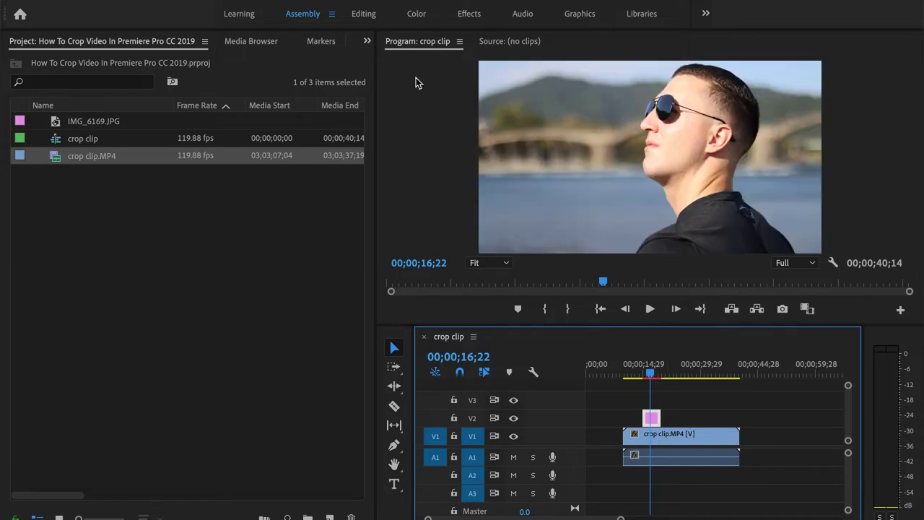
Apply the Crop effect to the IMG_6169.JPG image on V2
{"action": "left_click", "coordinate": [364, 16]}
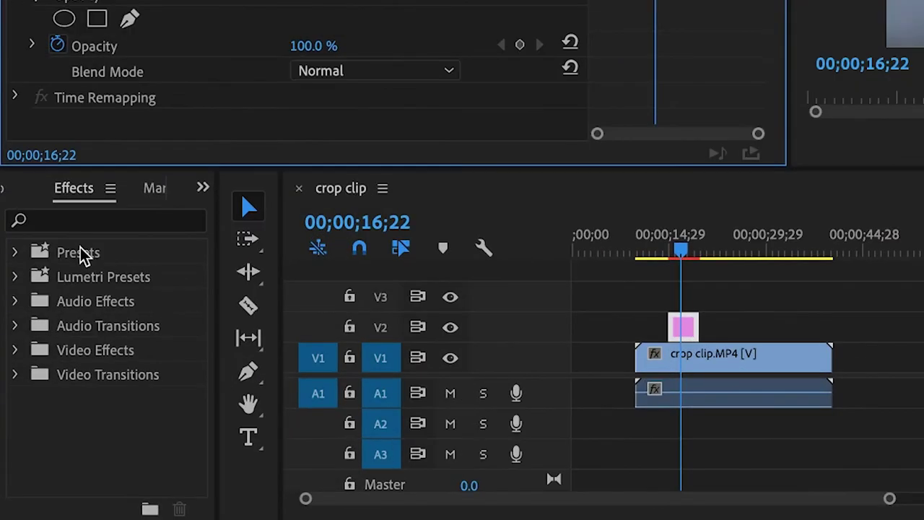
{"action": "left_click", "coordinate": [49, 352]}
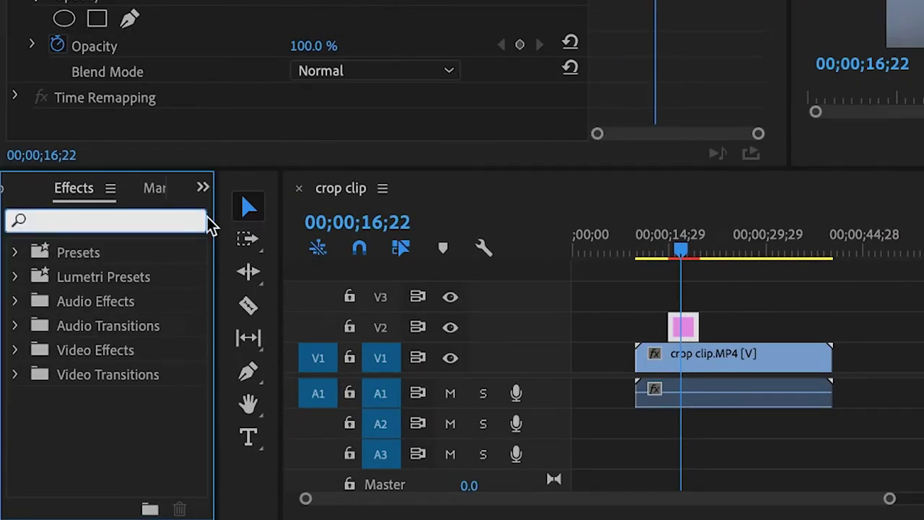
{"action": "type", "text": "crop"}
{"action": "left_click_drag", "start_coordinate": [98, 399], "coordinate": [684, 325]}
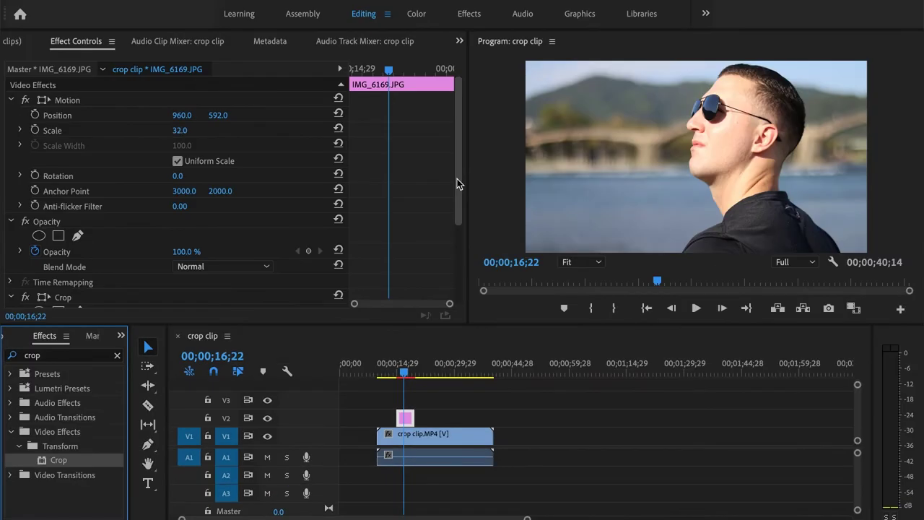
{"action": "left_click_drag", "start_coordinate": [457, 178], "coordinate": [455, 256]}
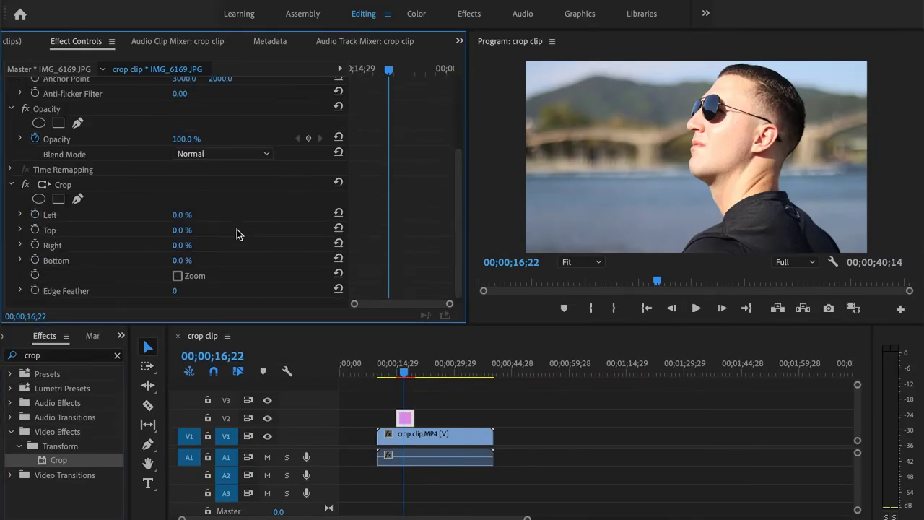
Crop the photo 29% from the left and 18% from the right
{"action": "mouse_move", "coordinate": [181, 220]}
{"action": "left_mouse_down"}
{"action": "mouse_move", "coordinate": [213, 219]}
{"action": "mouse_move", "coordinate": [164, 214]}
{"action": "left_mouse_up"}
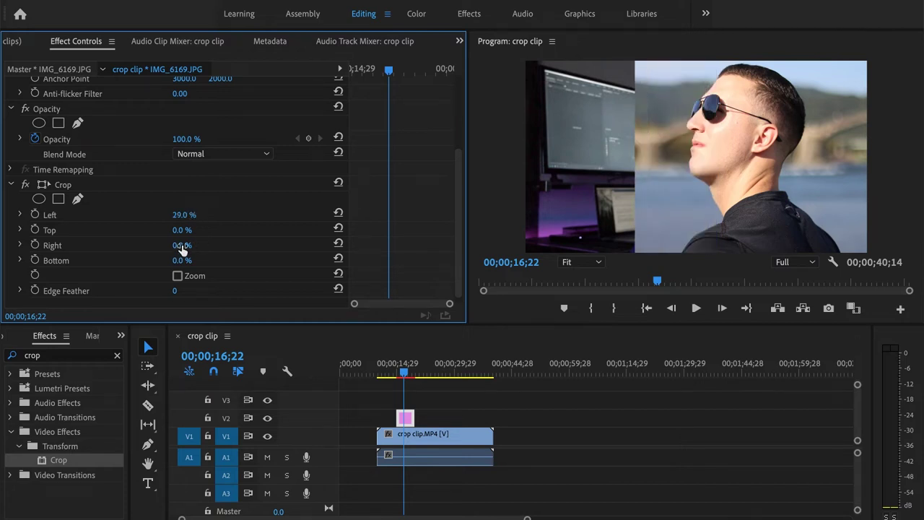
{"action": "left_click_drag", "start_coordinate": [181, 246], "coordinate": [190, 246]}
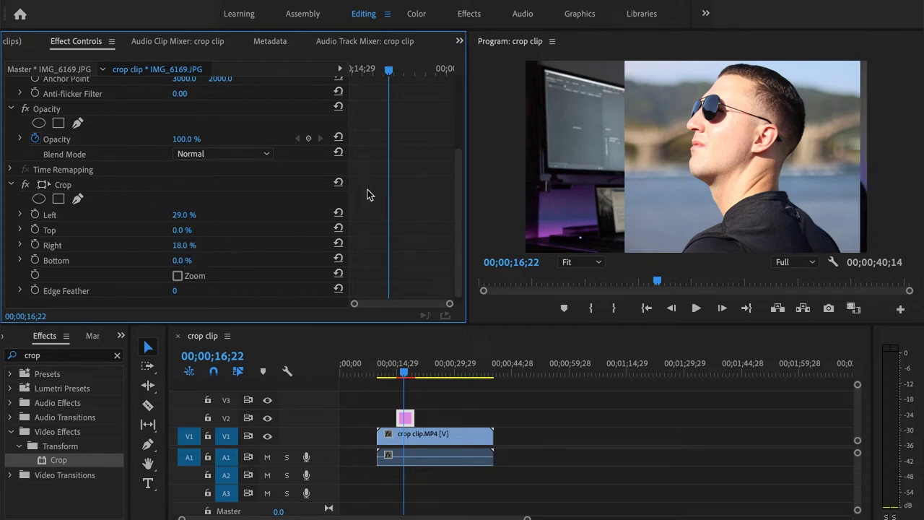
{"action": "scroll", "coordinate": [459, 188], "scroll_direction": "up", "scroll_amount": 5}
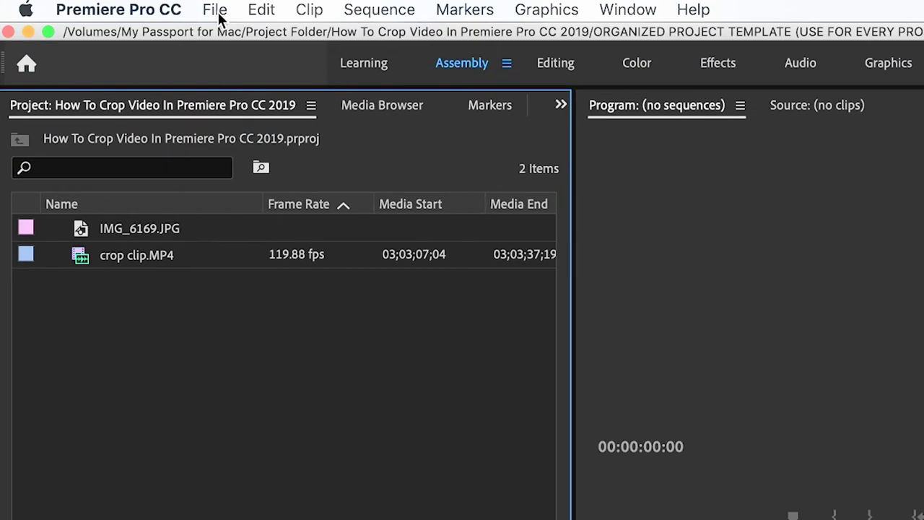
Start a new sequence with Editing Mode DSLR and a 1920 by 1080 frame
{"action": "left_click", "coordinate": [219, 11]}
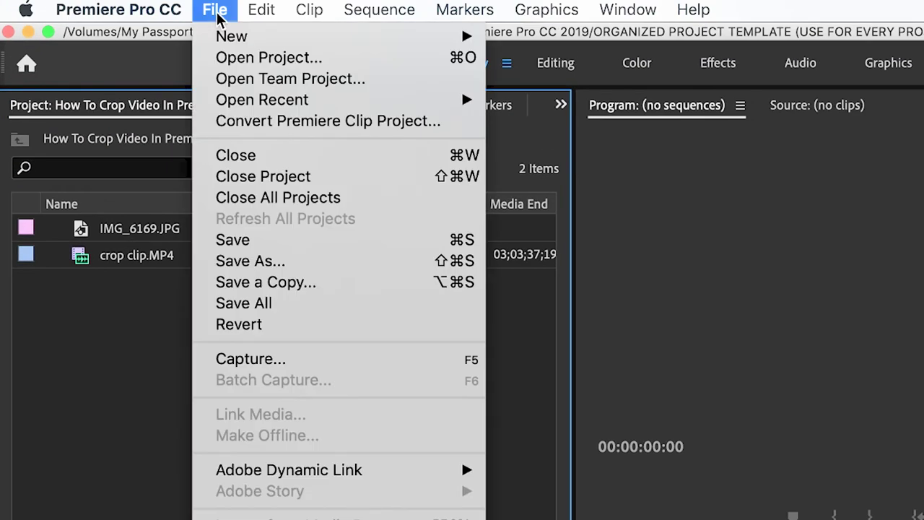
{"action": "mouse_move", "coordinate": [233, 42]}
{"action": "left_click", "coordinate": [592, 86]}
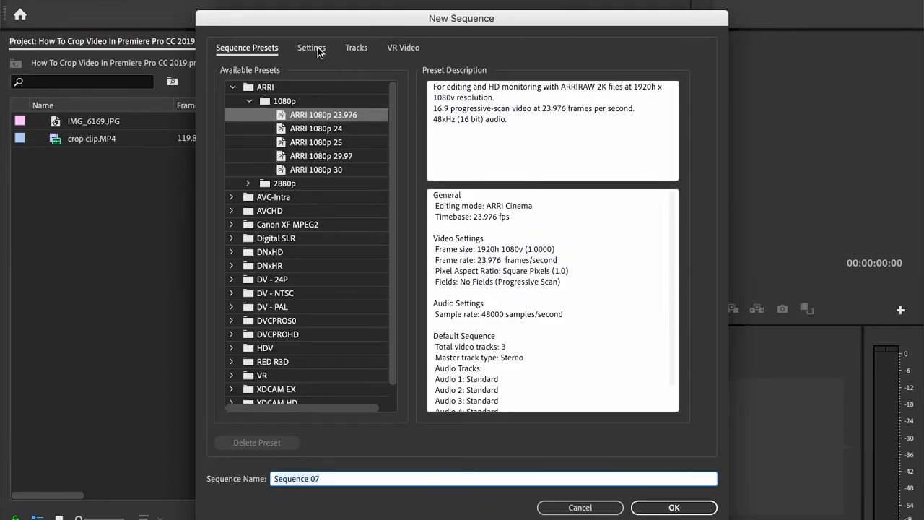
{"action": "left_click", "coordinate": [311, 47]}
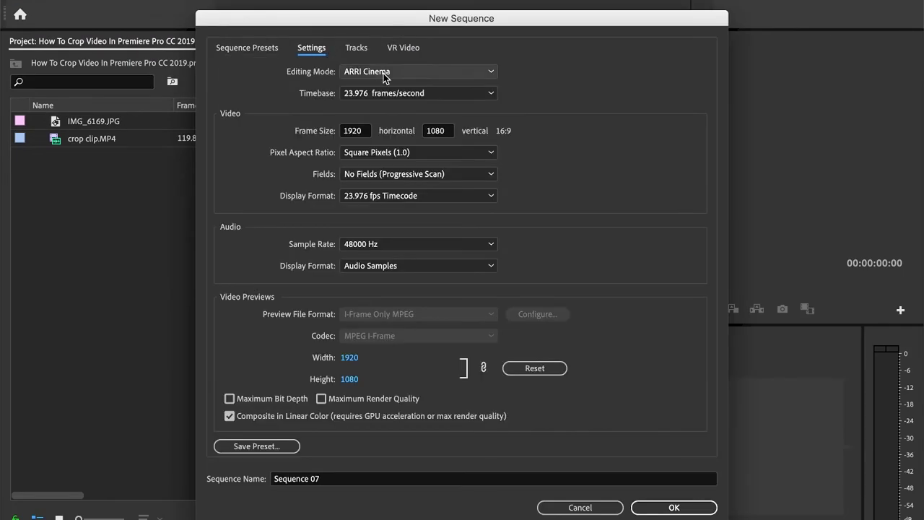
{"action": "left_click", "coordinate": [383, 73]}
{"action": "left_click", "coordinate": [418, 402]}
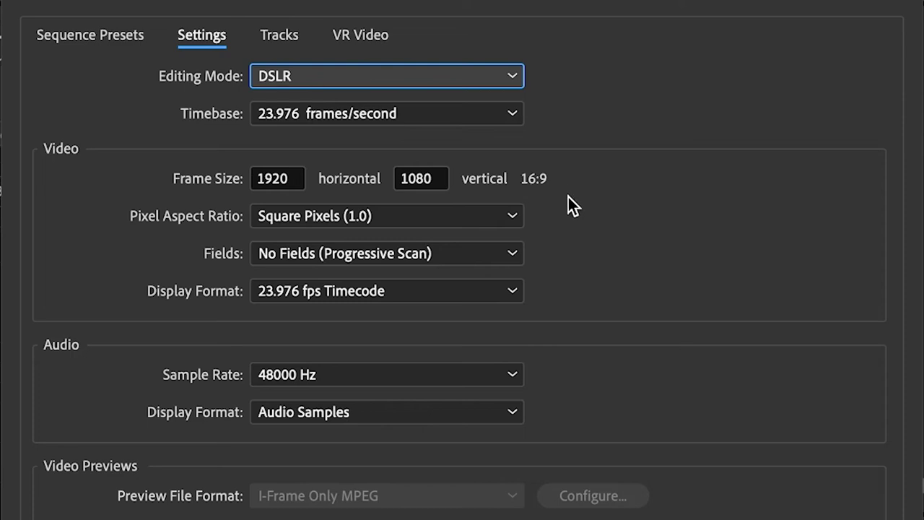
{"action": "left_click", "coordinate": [302, 181]}
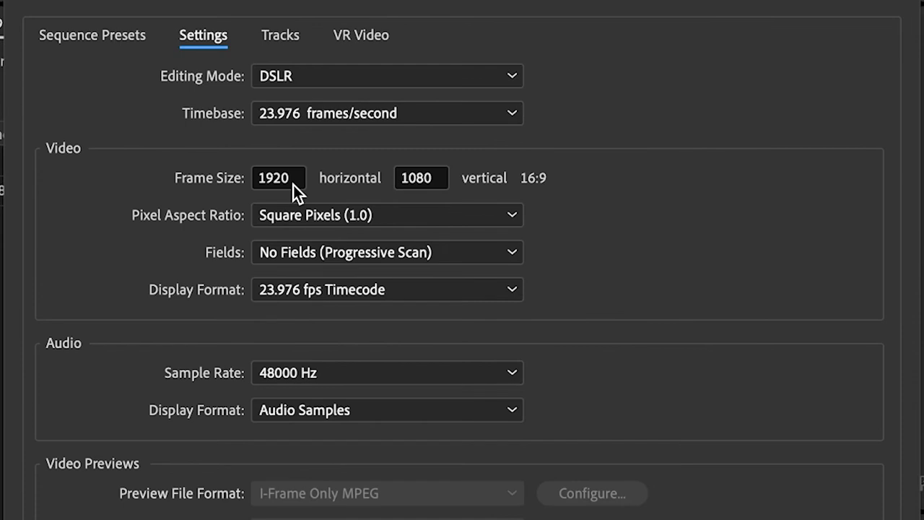
Set the frame size to 1920 × 803 and create Sequence 07
{"action": "left_click", "coordinate": [367, 131]}
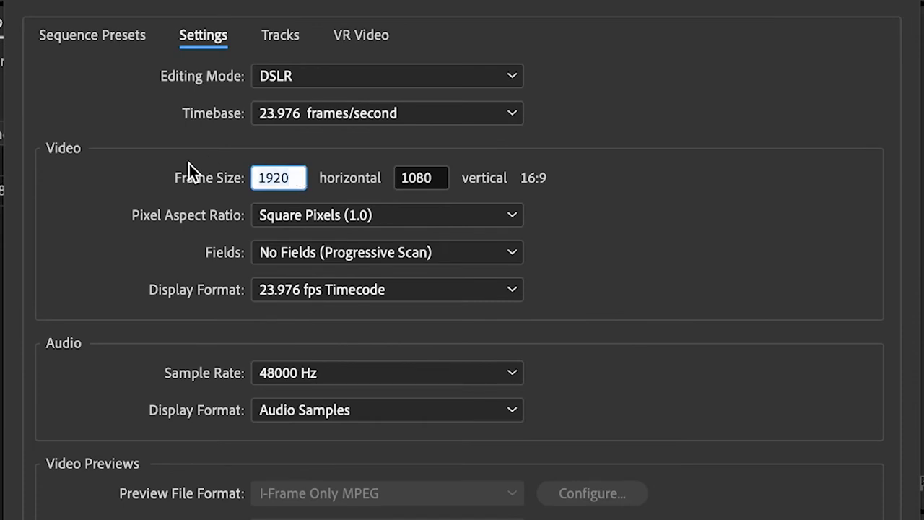
{"action": "key", "text": "BackSpace"}
{"action": "key", "text": "BackSpace"}
{"action": "key", "text": "BackSpace"}
{"action": "key", "text": "BackSpace"}
{"action": "type", "text": "1920"}
{"action": "key", "text": "Tab"}
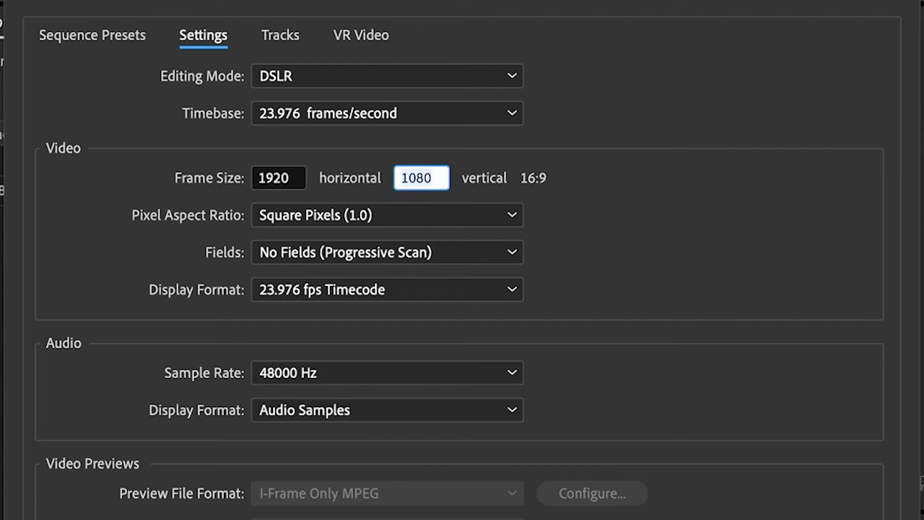
{"action": "type", "text": "803"}
{"action": "left_click", "coordinate": [671, 507]}
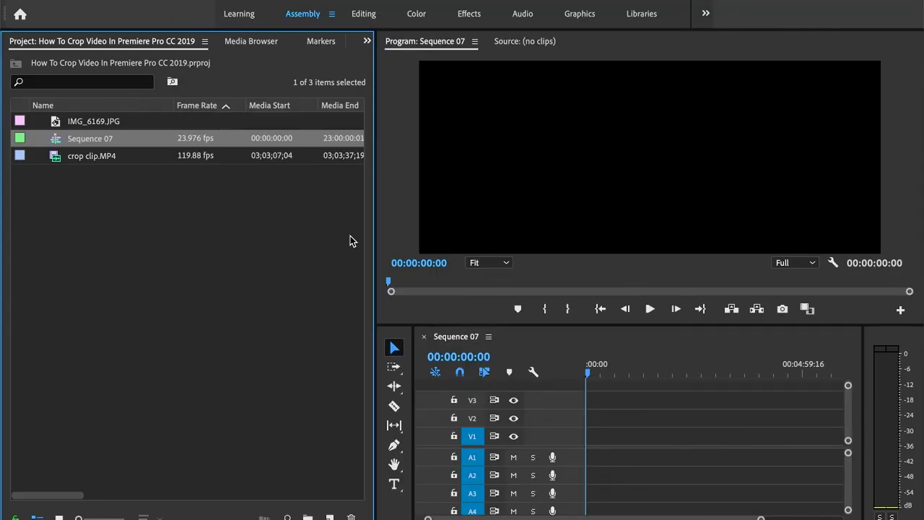
Add crop clip.MP4 to Sequence 07, keeping the sequence's existing settings
{"action": "left_click_drag", "start_coordinate": [84, 158], "coordinate": [593, 420]}
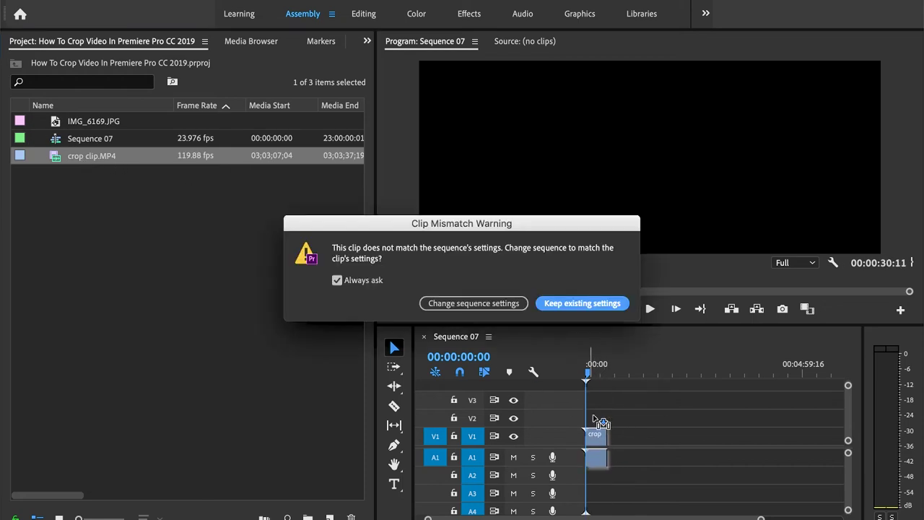
{"action": "left_click", "coordinate": [605, 303]}
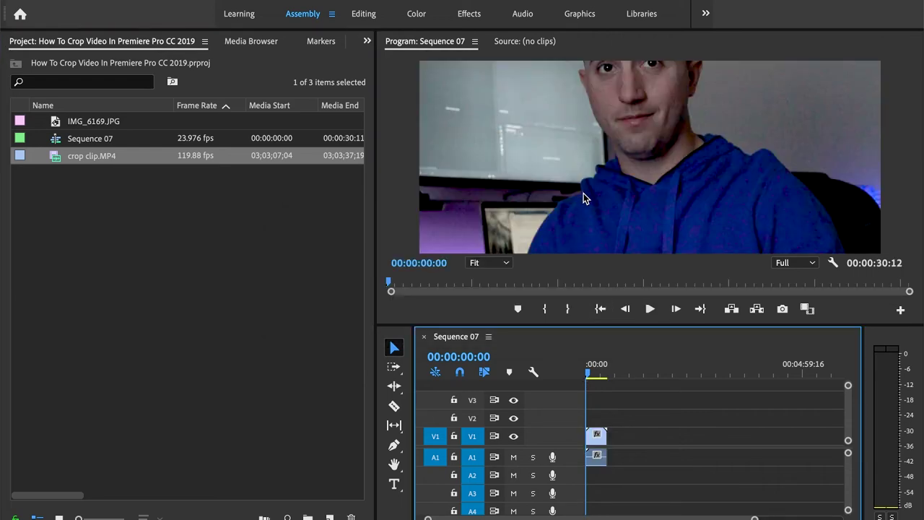
{"action": "left_click", "coordinate": [364, 14]}
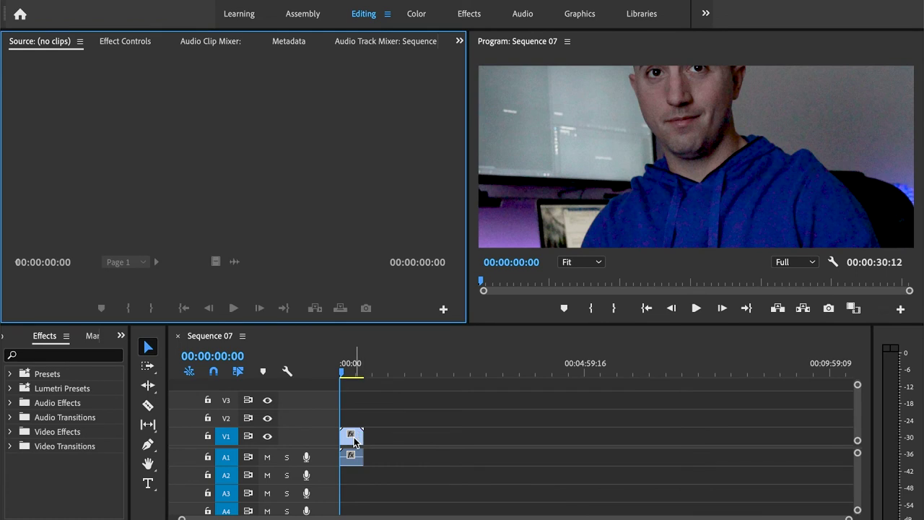
Lower the footage to Position Y 428.5, then clear it from the Sequence 07 timeline
{"action": "left_click", "coordinate": [353, 441]}
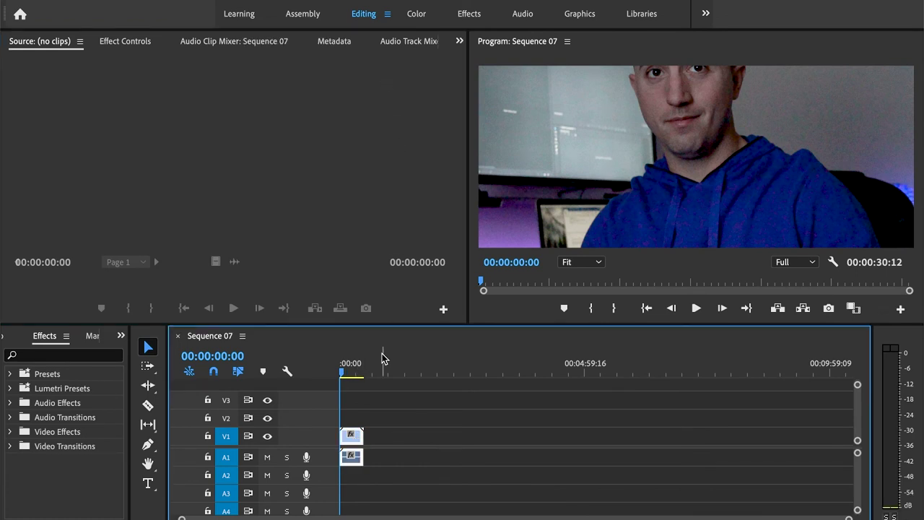
{"action": "left_click", "coordinate": [131, 41]}
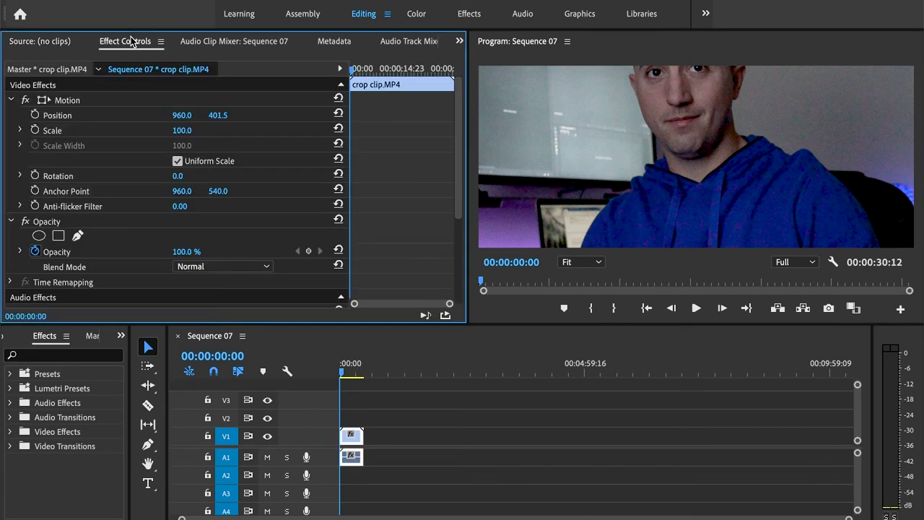
{"action": "left_click_drag", "start_coordinate": [217, 115], "coordinate": [313, 116]}
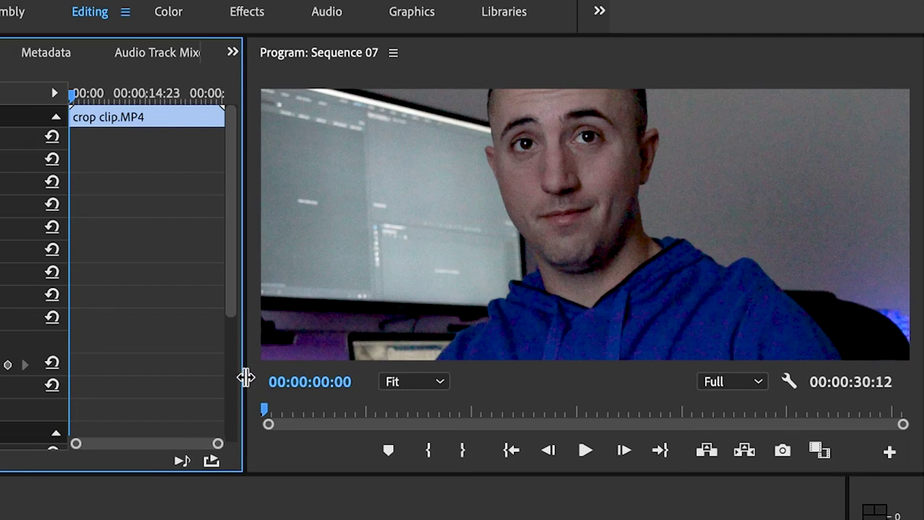
{"action": "left_click", "coordinate": [75, 512]}
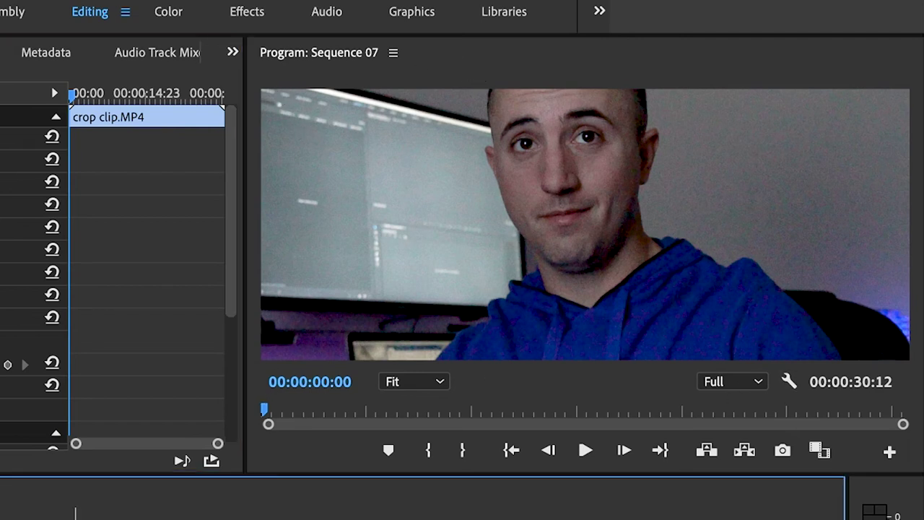
{"action": "key", "text": "Delete"}
Begin a new sequence via File > New > Sequence and show its Settings
{"action": "left_click", "coordinate": [2, 13]}
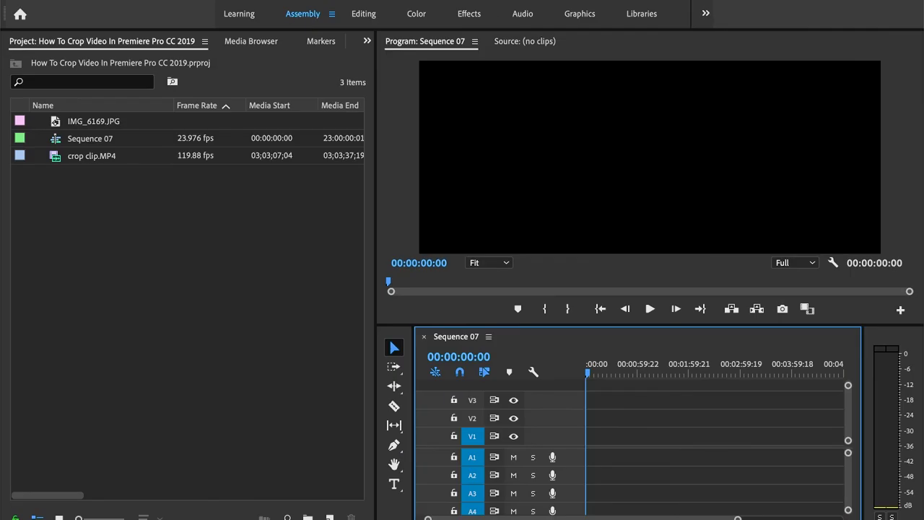
{"action": "left_click", "coordinate": [215, 13]}
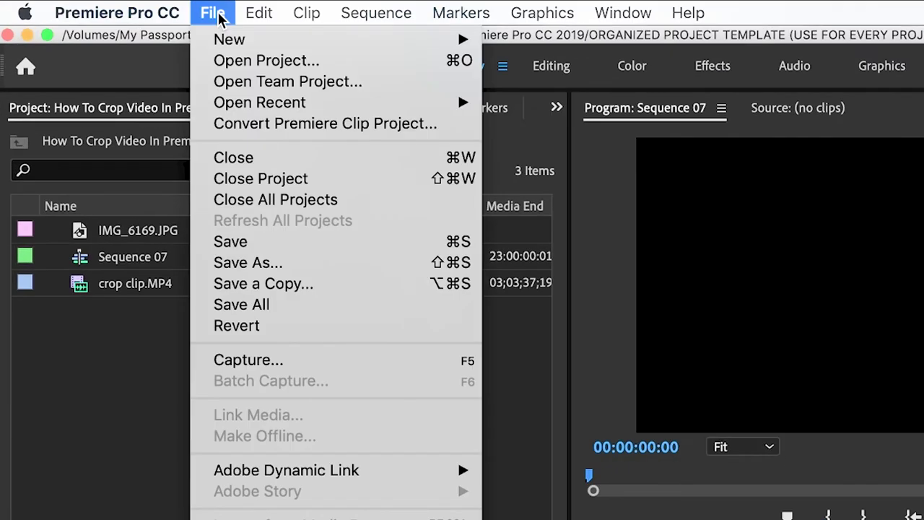
{"action": "mouse_move", "coordinate": [224, 38]}
{"action": "left_click", "coordinate": [521, 88]}
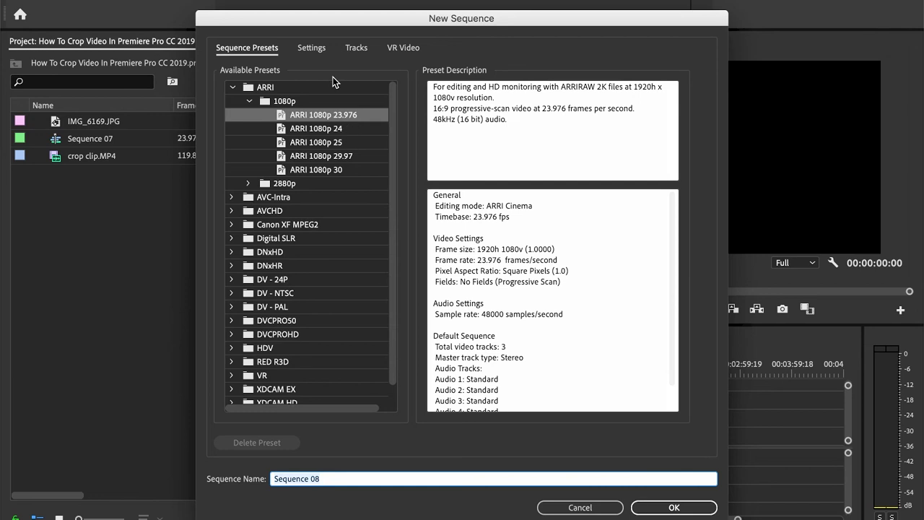
{"action": "left_click", "coordinate": [312, 48]}
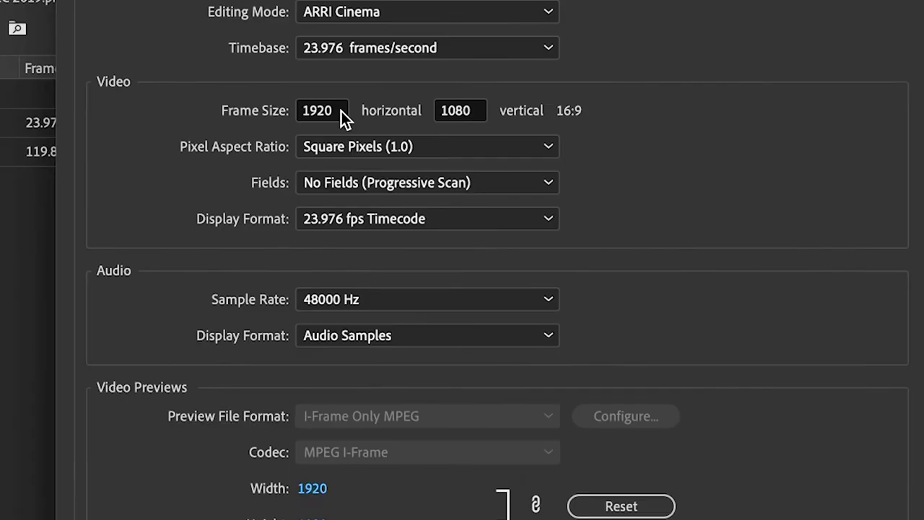
Set the frame size to 1080 by 1350 (4:5) and create Sequence 08
{"action": "left_click", "coordinate": [364, 130]}
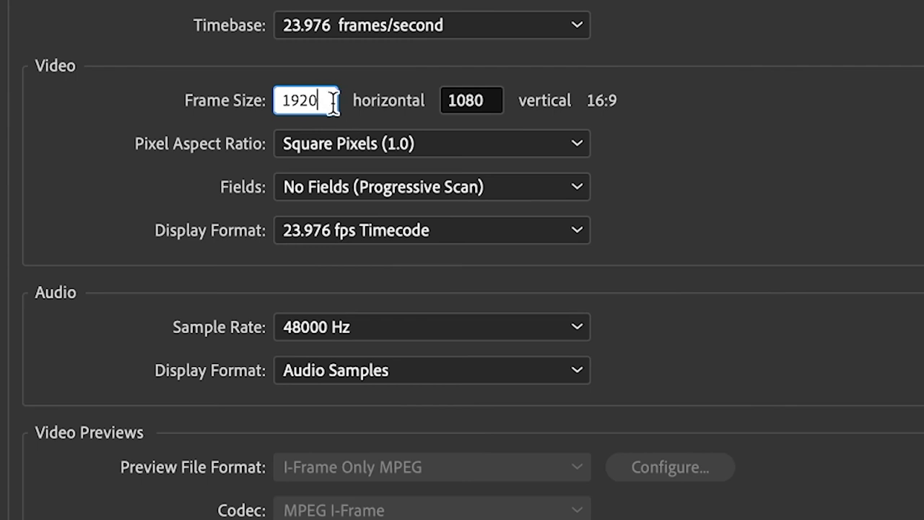
{"action": "left_click_drag", "start_coordinate": [330, 99], "coordinate": [250, 93]}
{"action": "key", "text": "BackSpace"}
{"action": "type", "text": "1080"}
{"action": "left_click", "coordinate": [476, 103]}
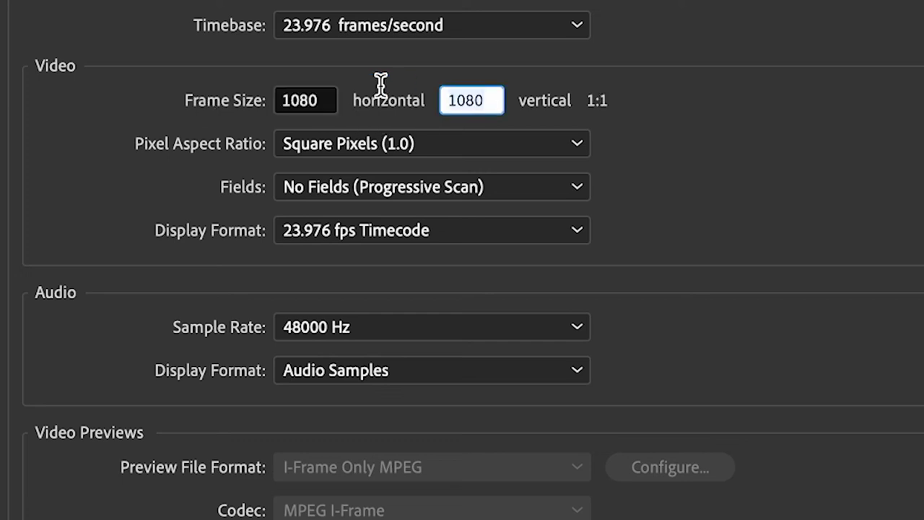
{"action": "key", "text": "BackSpace"}
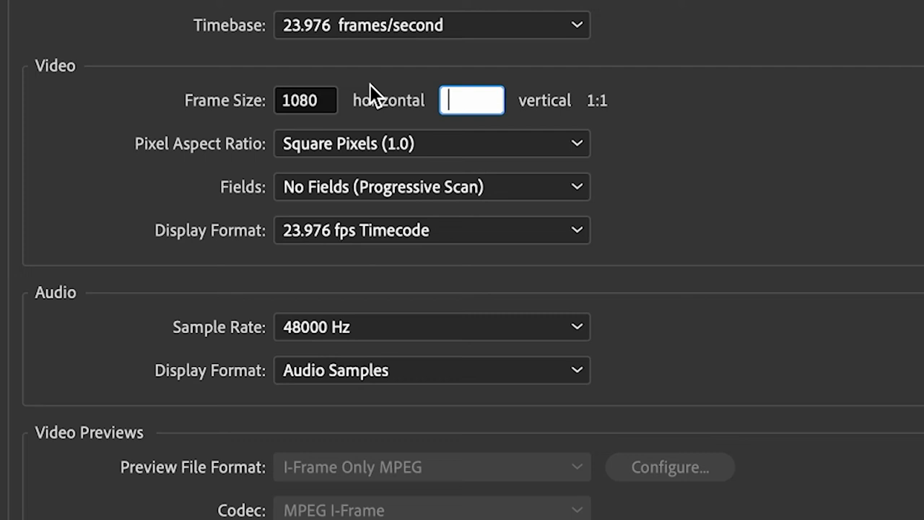
{"action": "type", "text": "1350"}
{"action": "left_click", "coordinate": [758, 202]}
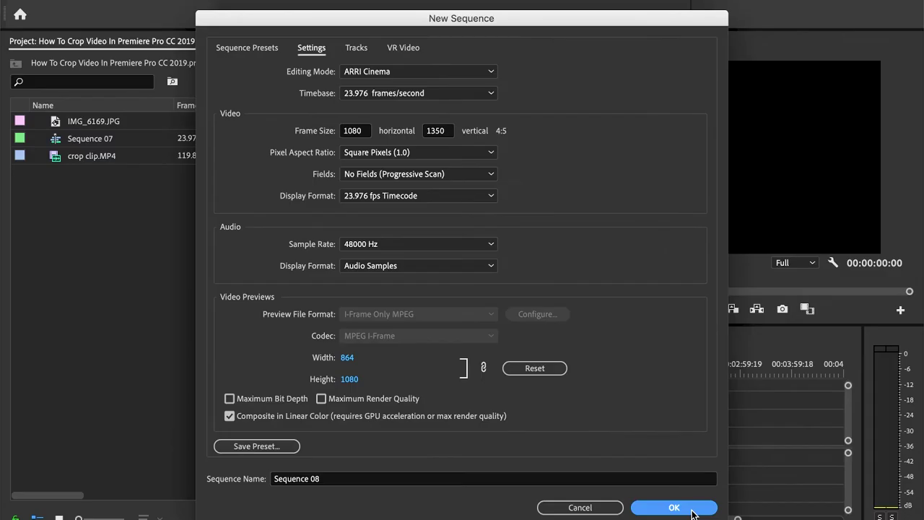
{"action": "left_click", "coordinate": [656, 505]}
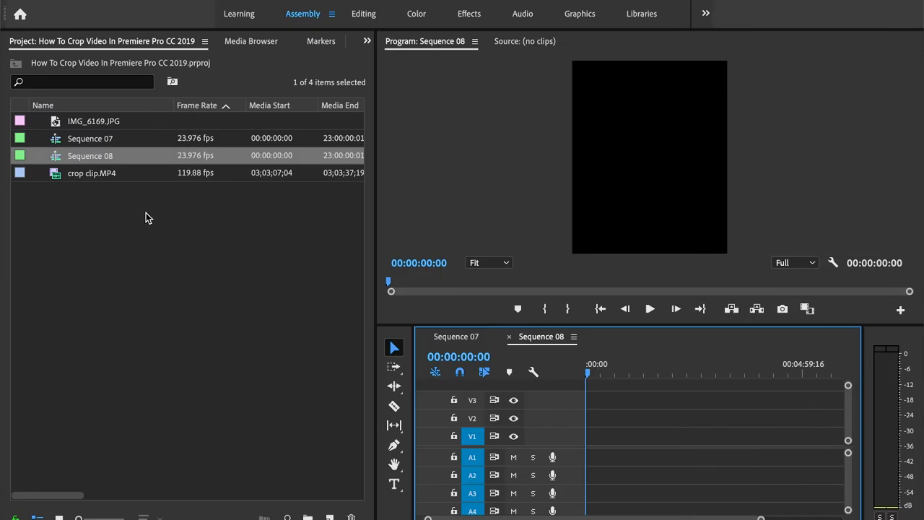
Place crop clip.MP4 at the start of Sequence 08, keeping the existing 4:5 sequence settings
{"action": "left_click_drag", "start_coordinate": [87, 180], "coordinate": [573, 452]}
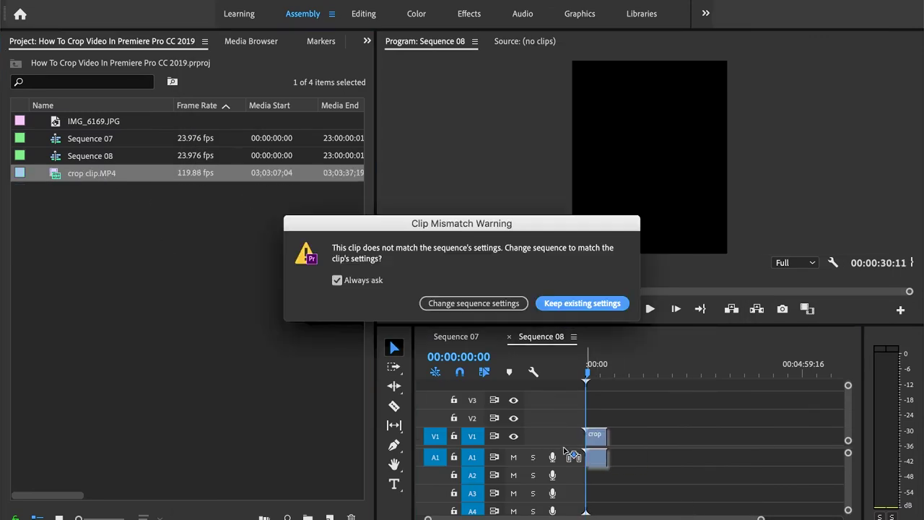
{"action": "left_click", "coordinate": [568, 303]}
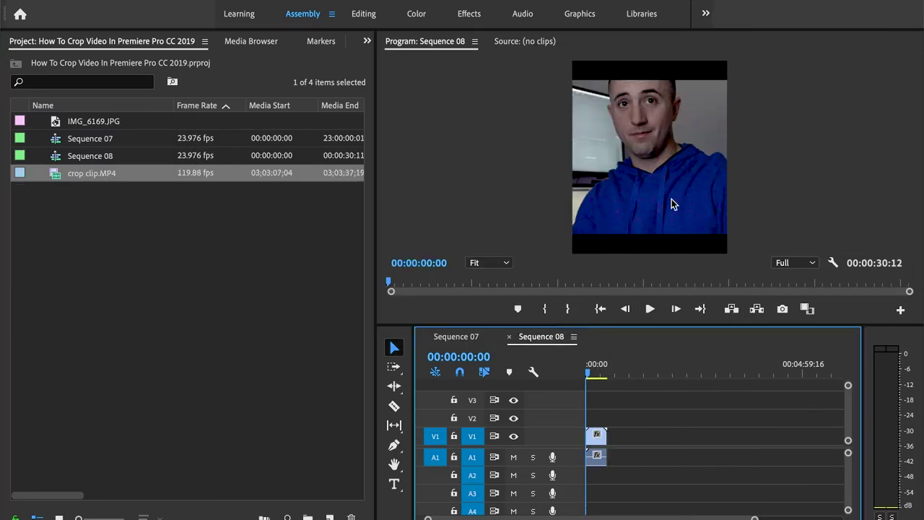
{"action": "left_click", "coordinate": [363, 13]}
Scale the crop clip to 127 so it fills the 4:5 frame
{"action": "left_click", "coordinate": [354, 438]}
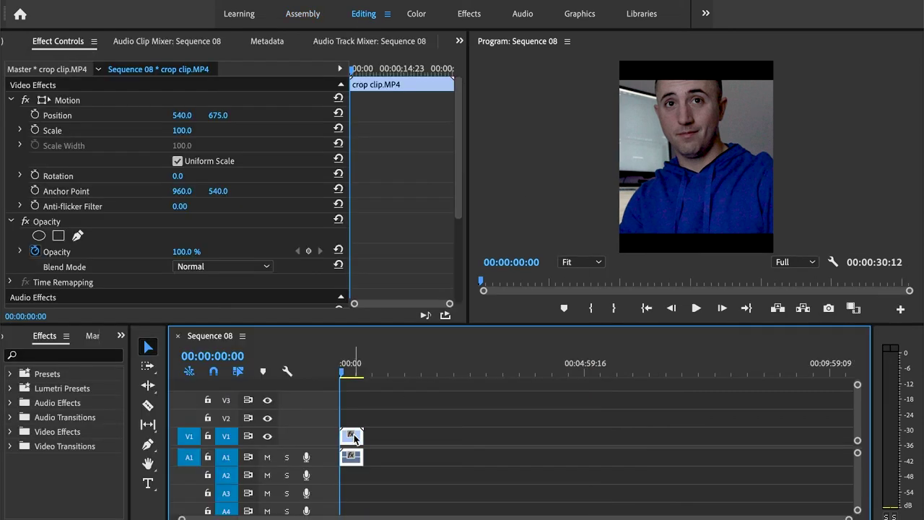
{"action": "left_click", "coordinate": [181, 132]}
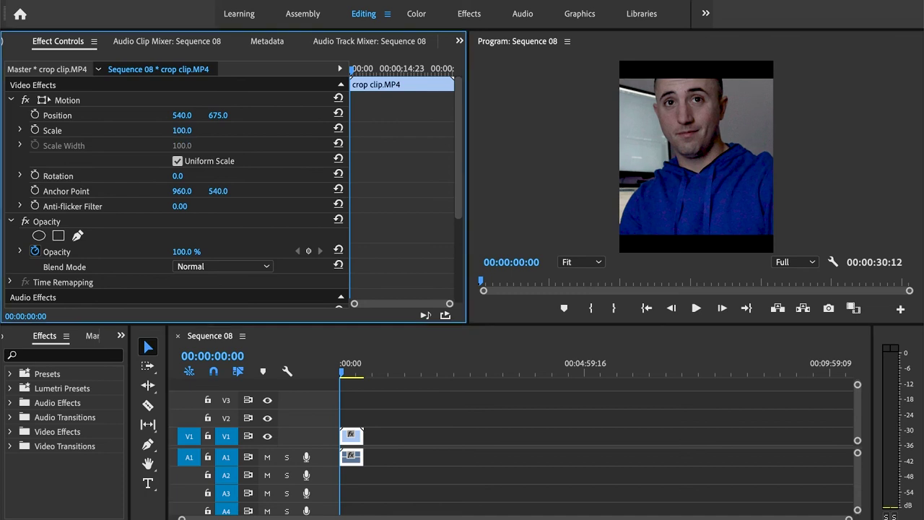
{"action": "left_click_drag", "start_coordinate": [181, 131], "coordinate": [192, 130]}
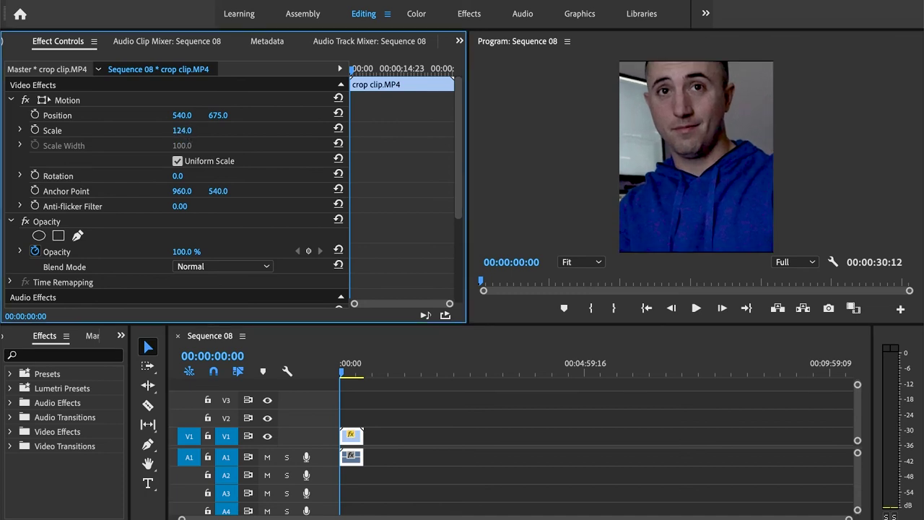
{"action": "left_click_drag", "start_coordinate": [192, 130], "coordinate": [192, 130]}
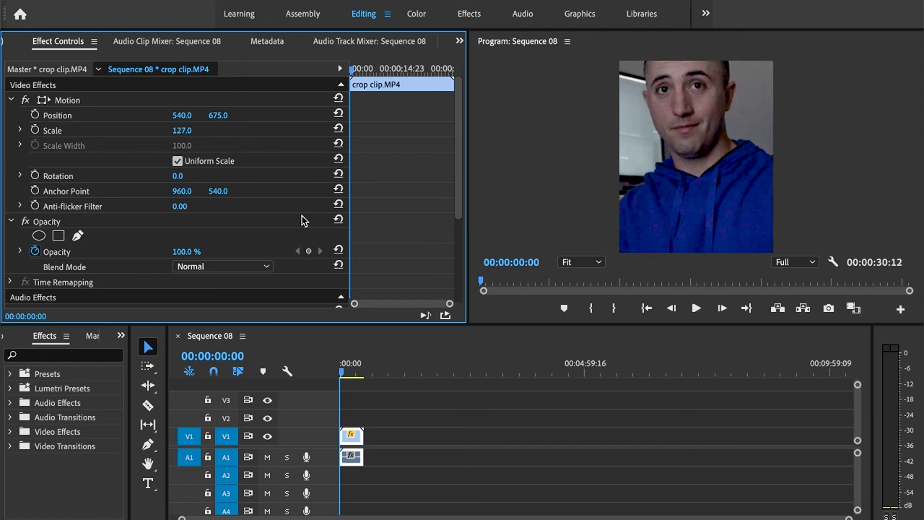
{"action": "left_click", "coordinate": [143, 1]}
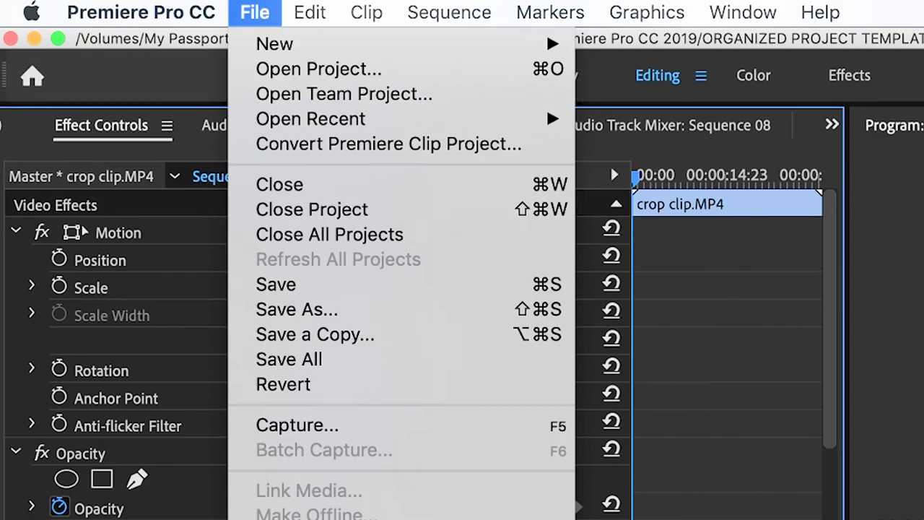
Set Sequence 08's export to Match Source (H.264, 1080×1350) and review the 10 Mbps bitrate
{"action": "mouse_move", "coordinate": [470, 340]}
{"action": "left_click", "coordinate": [638, 339]}
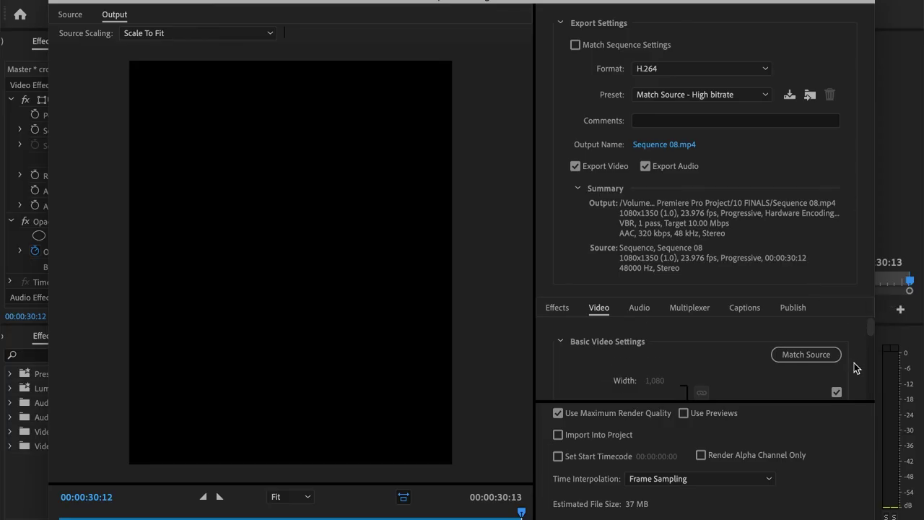
{"action": "scroll", "coordinate": [854, 363], "scroll_direction": "down", "scroll_amount": 1}
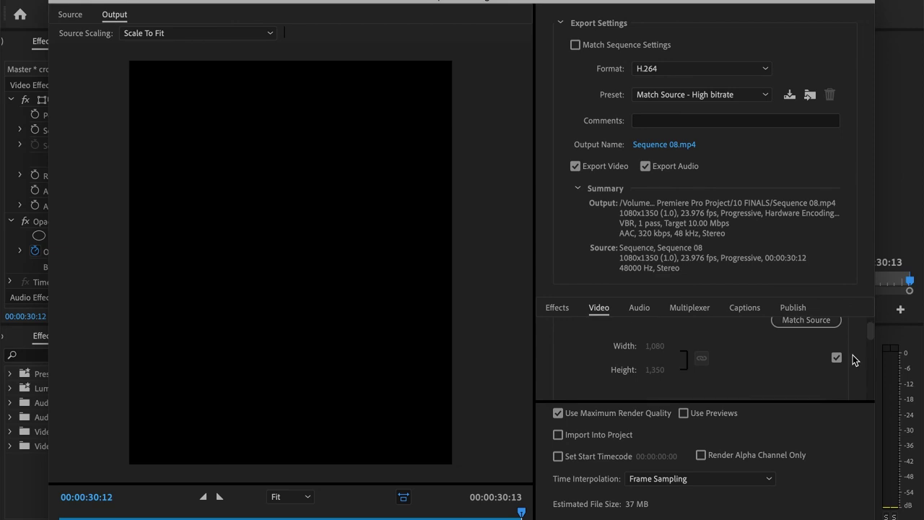
{"action": "left_click", "coordinate": [823, 335]}
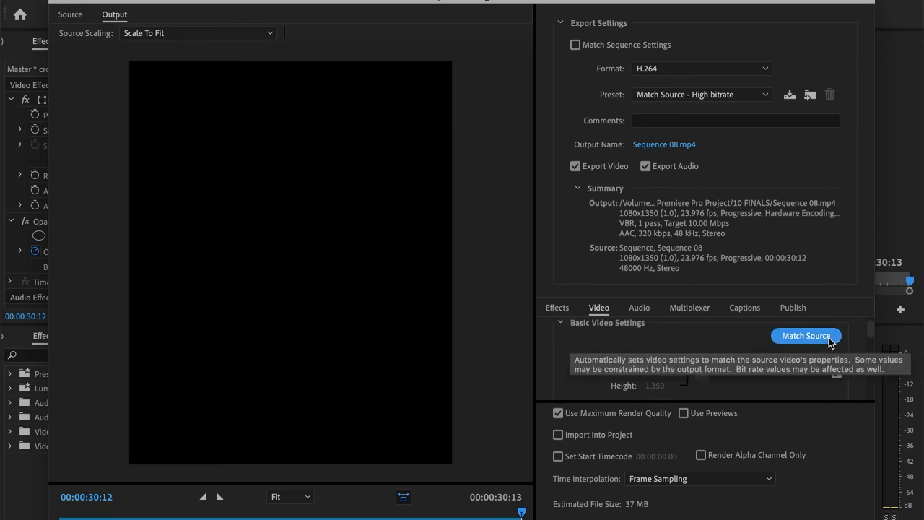
{"action": "scroll", "coordinate": [858, 366], "scroll_direction": "down", "scroll_amount": 6}
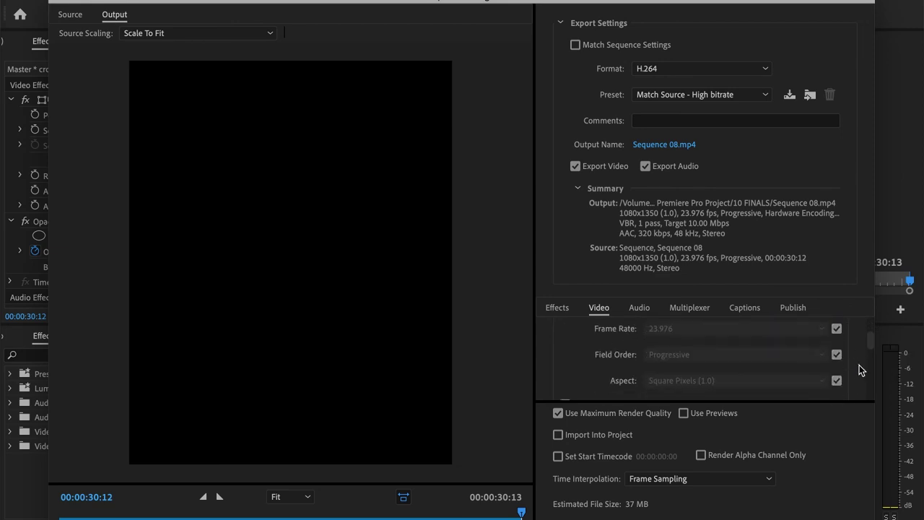
{"action": "scroll", "coordinate": [856, 363], "scroll_direction": "down", "scroll_amount": 5}
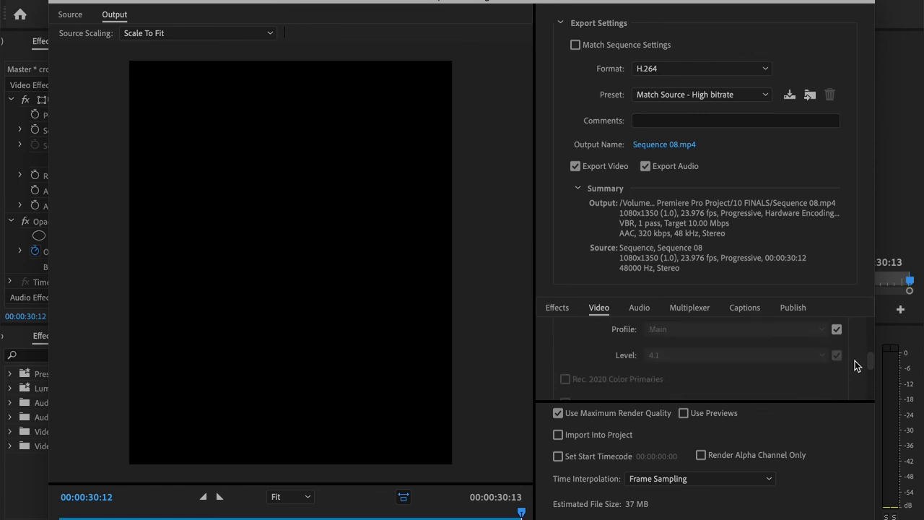
{"action": "scroll", "coordinate": [855, 368], "scroll_direction": "down", "scroll_amount": 1}
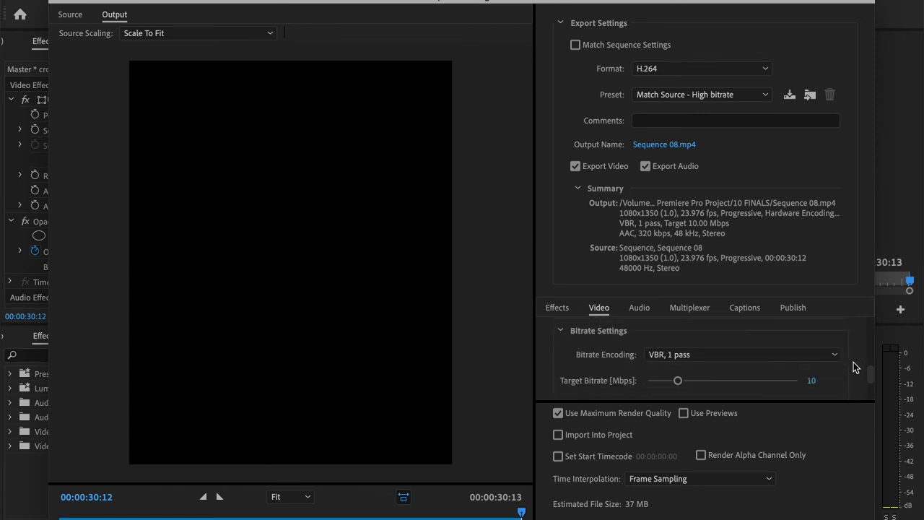